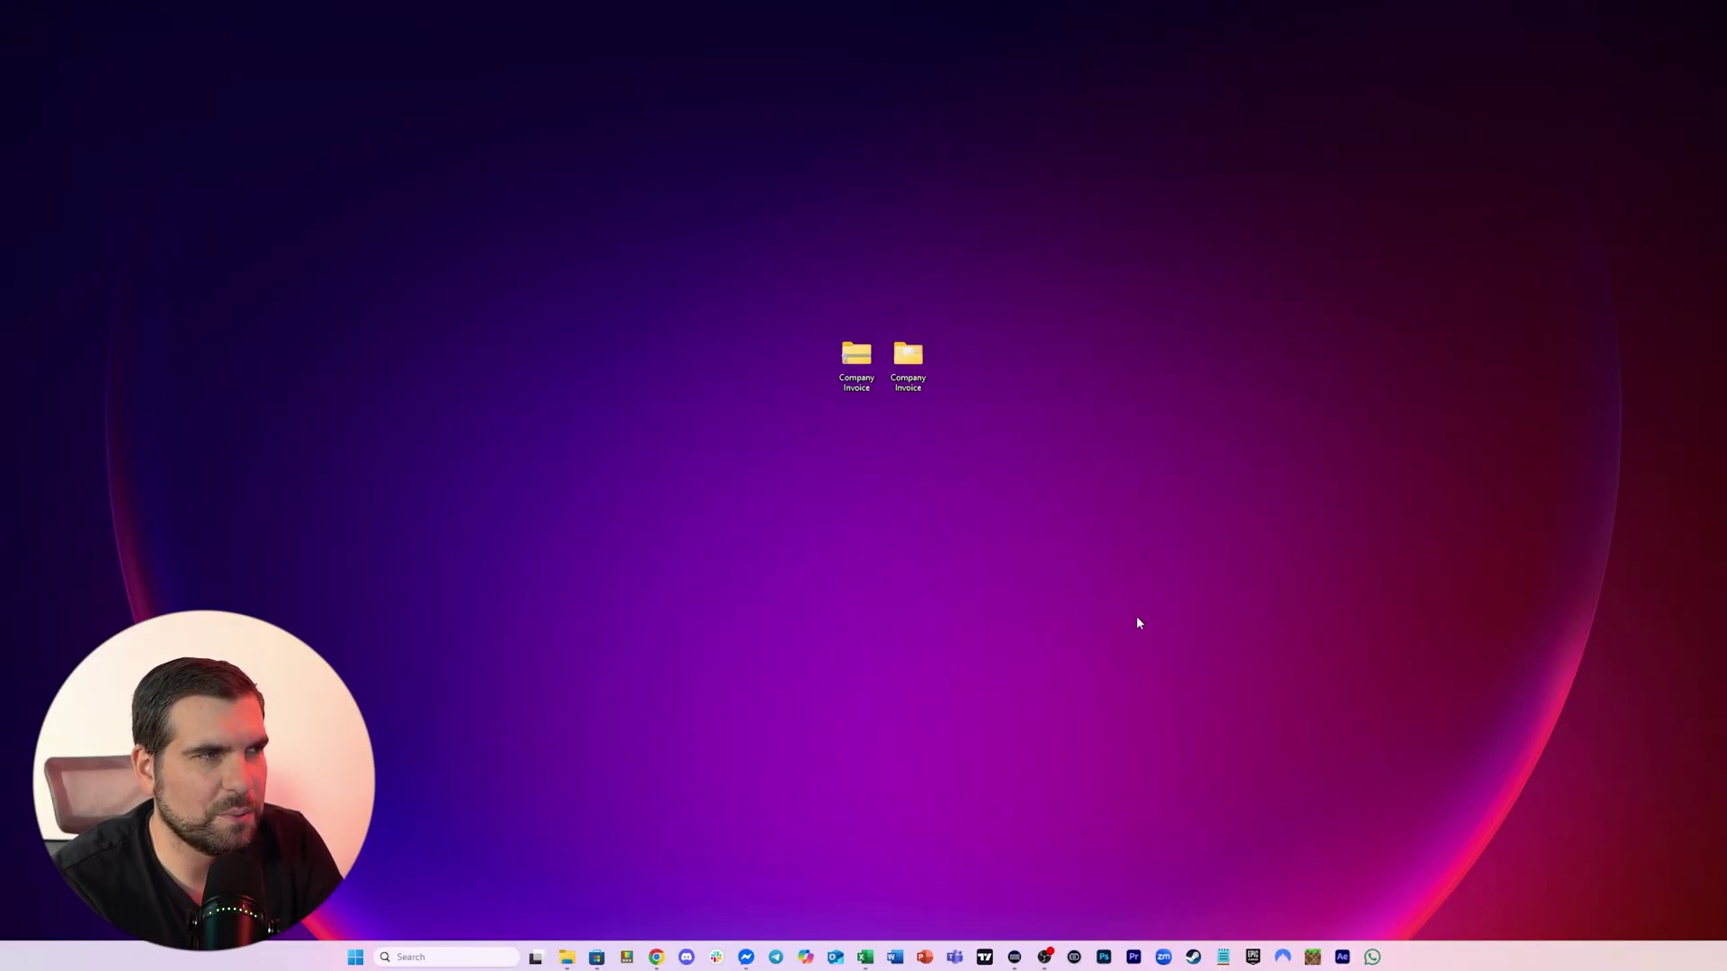
Open the second Company Invoice folder to check its four files, then set it beside the first
left_click_drag(908, 355, 1062, 357)
double_click(1067, 358)
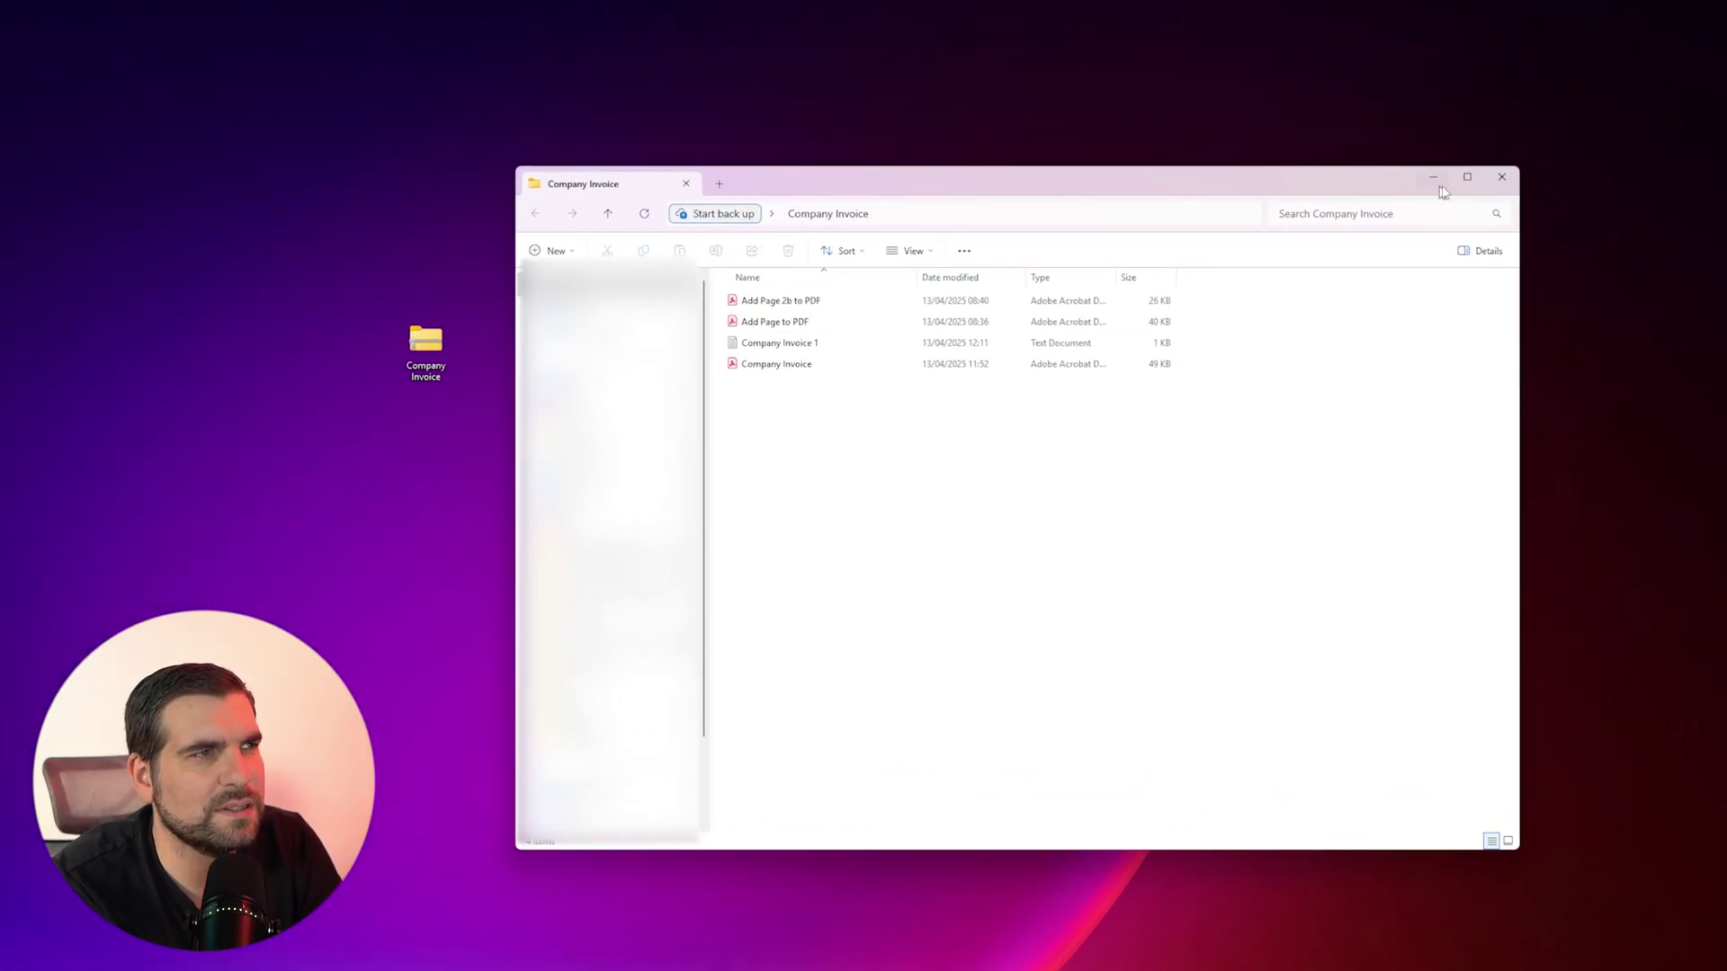
left_click(1501, 176)
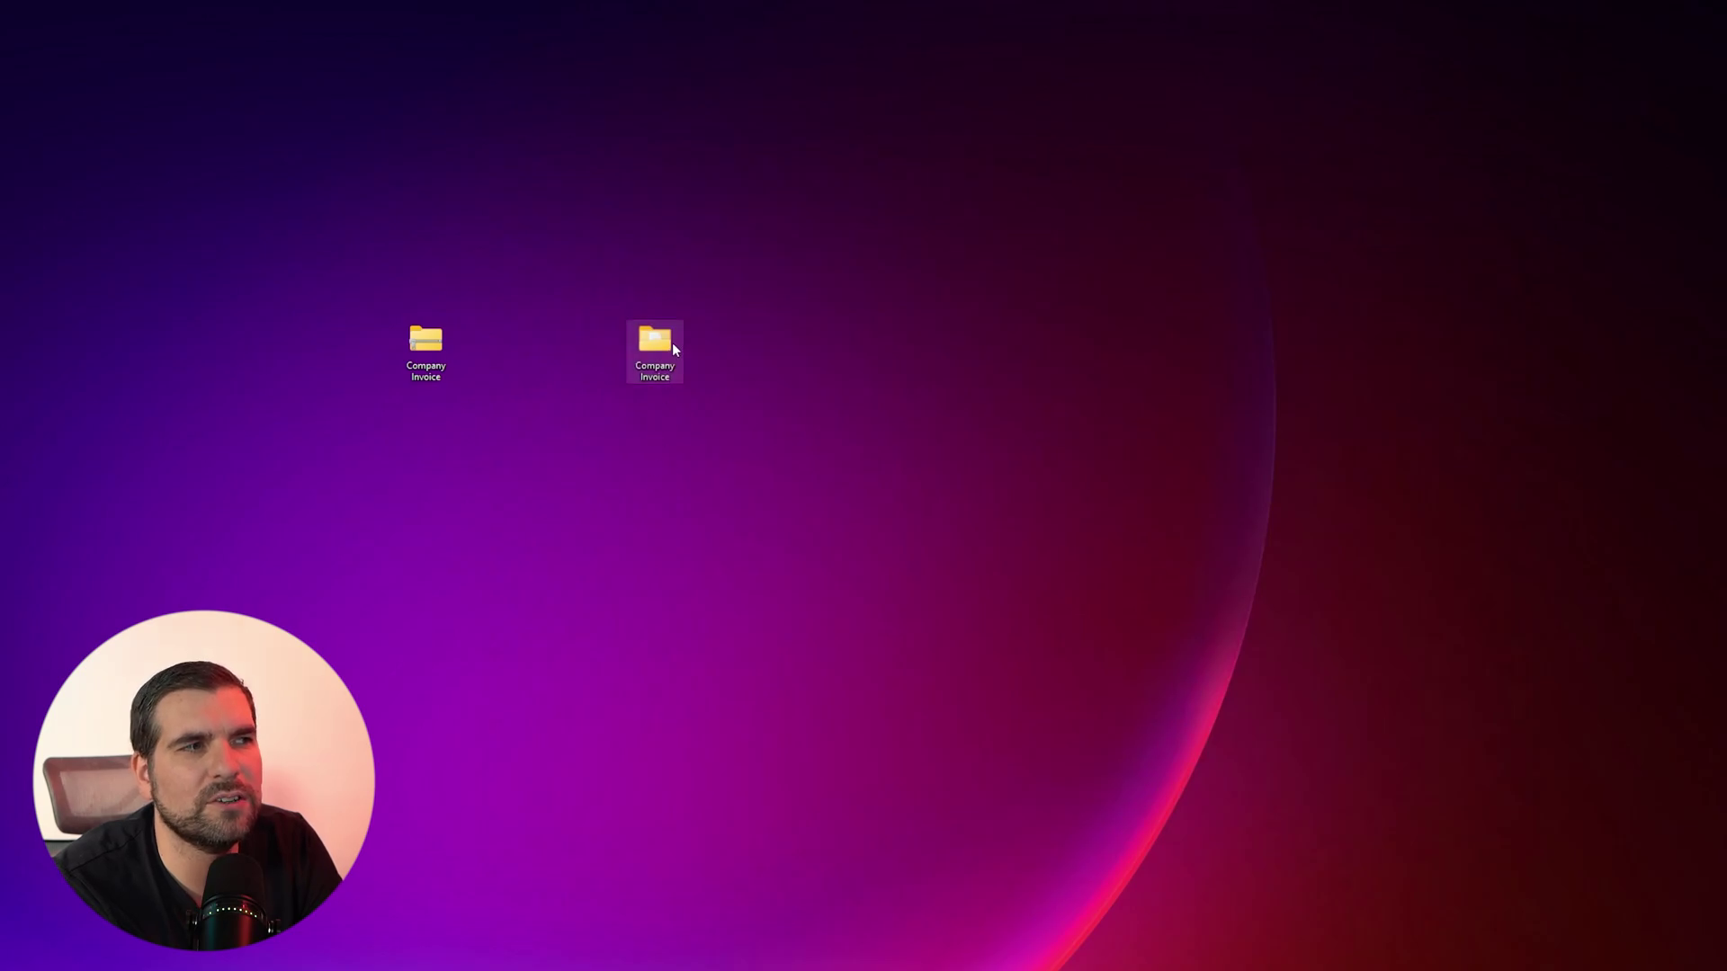
left_click_drag(672, 343, 563, 358)
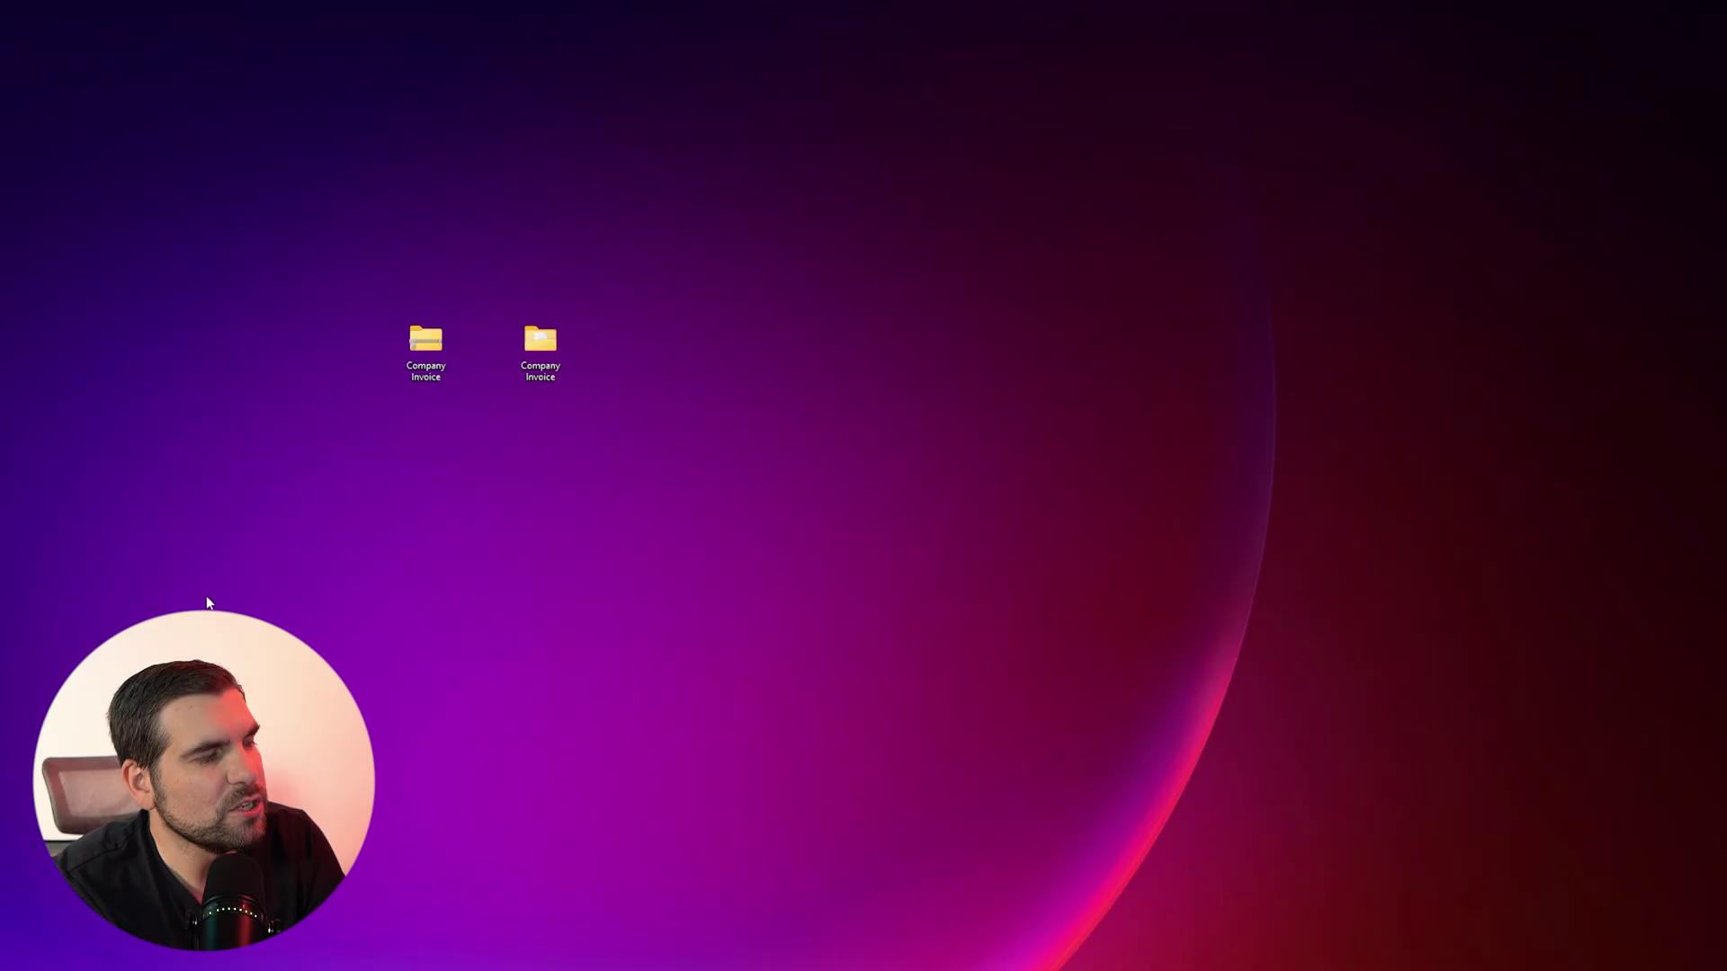
left_click(538, 944)
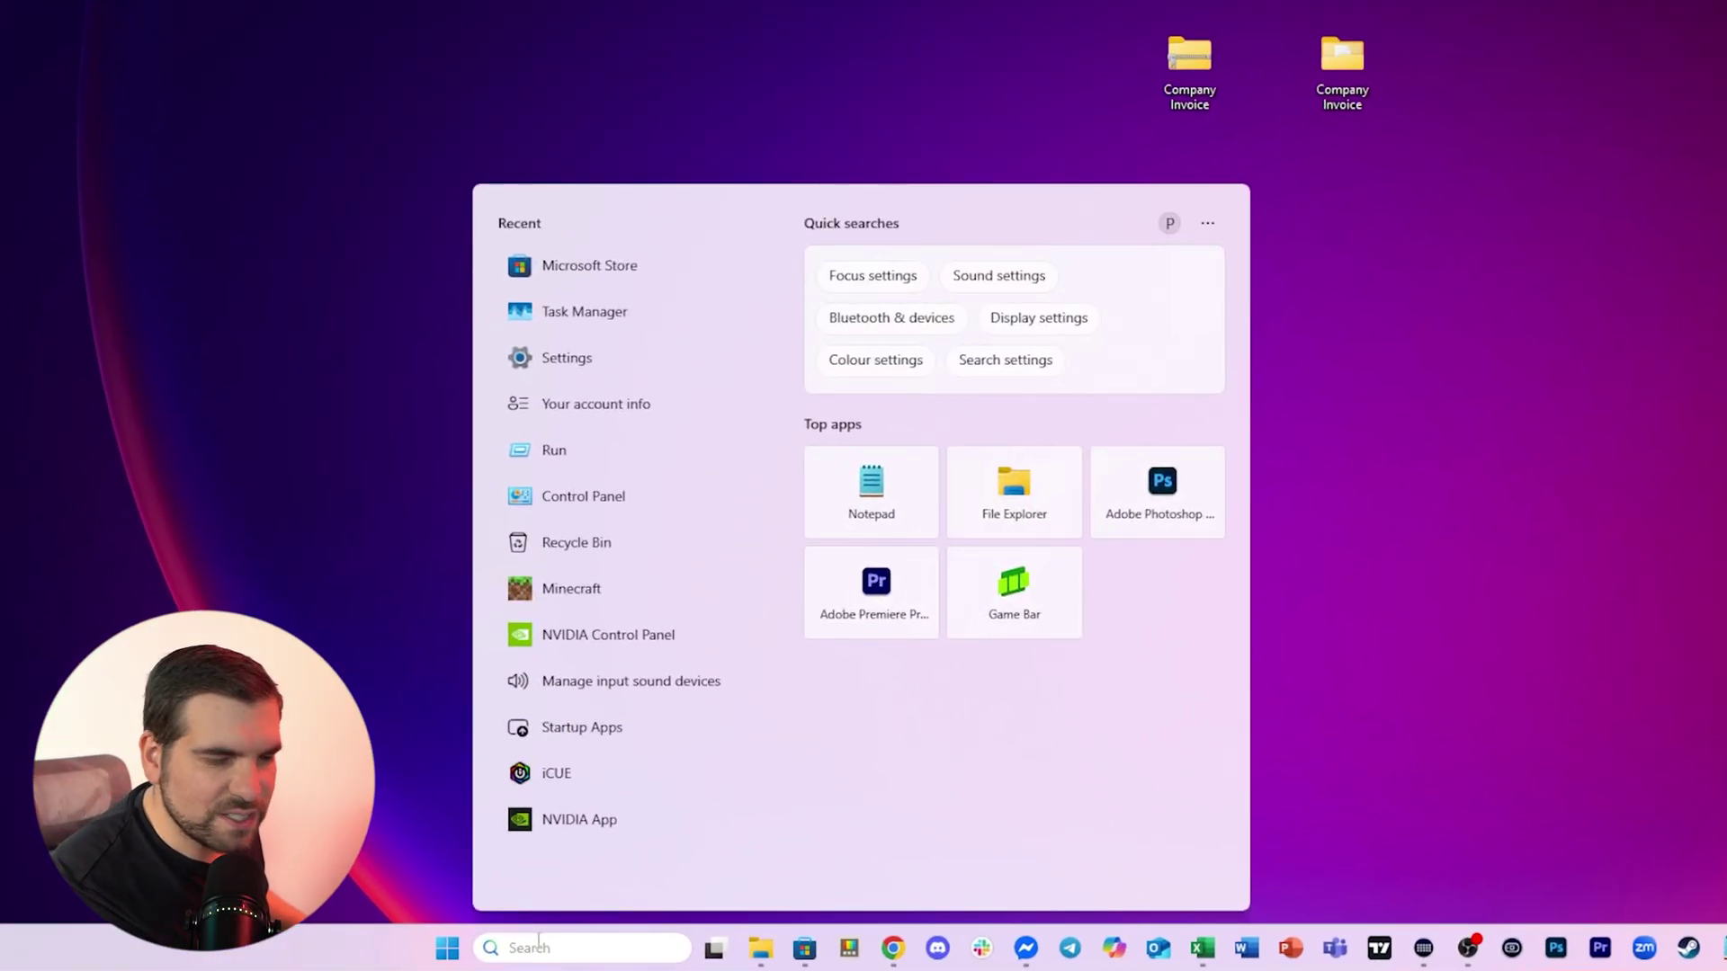
type("settings")
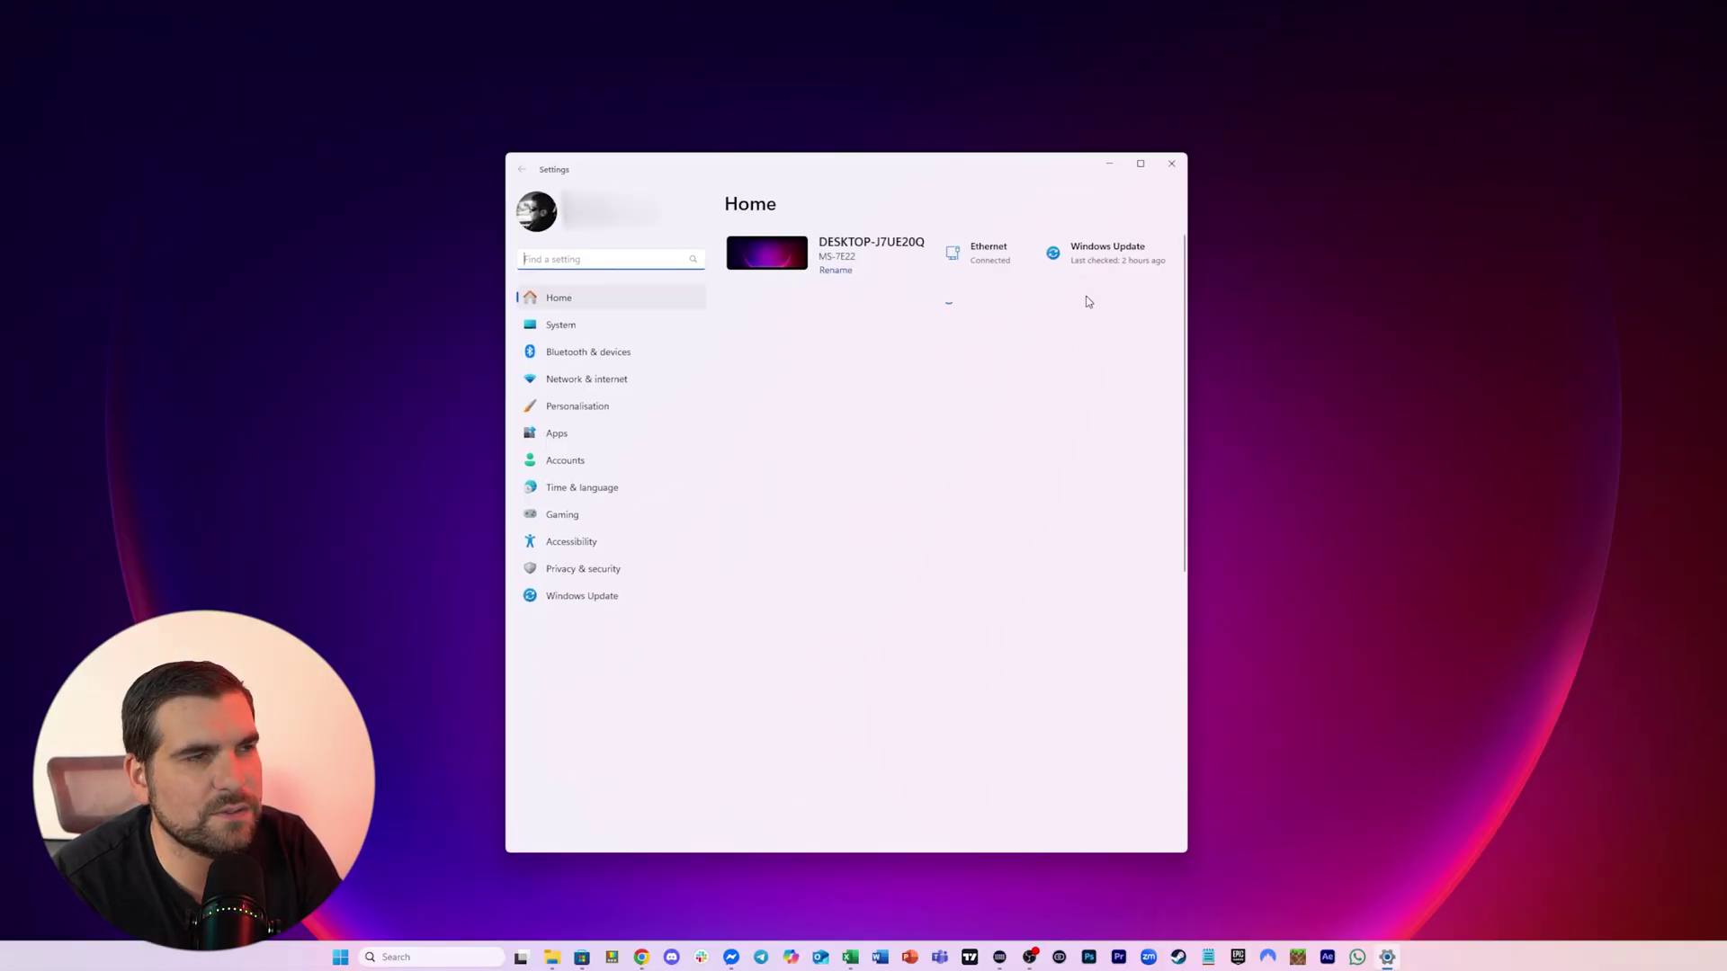
left_click(556, 329)
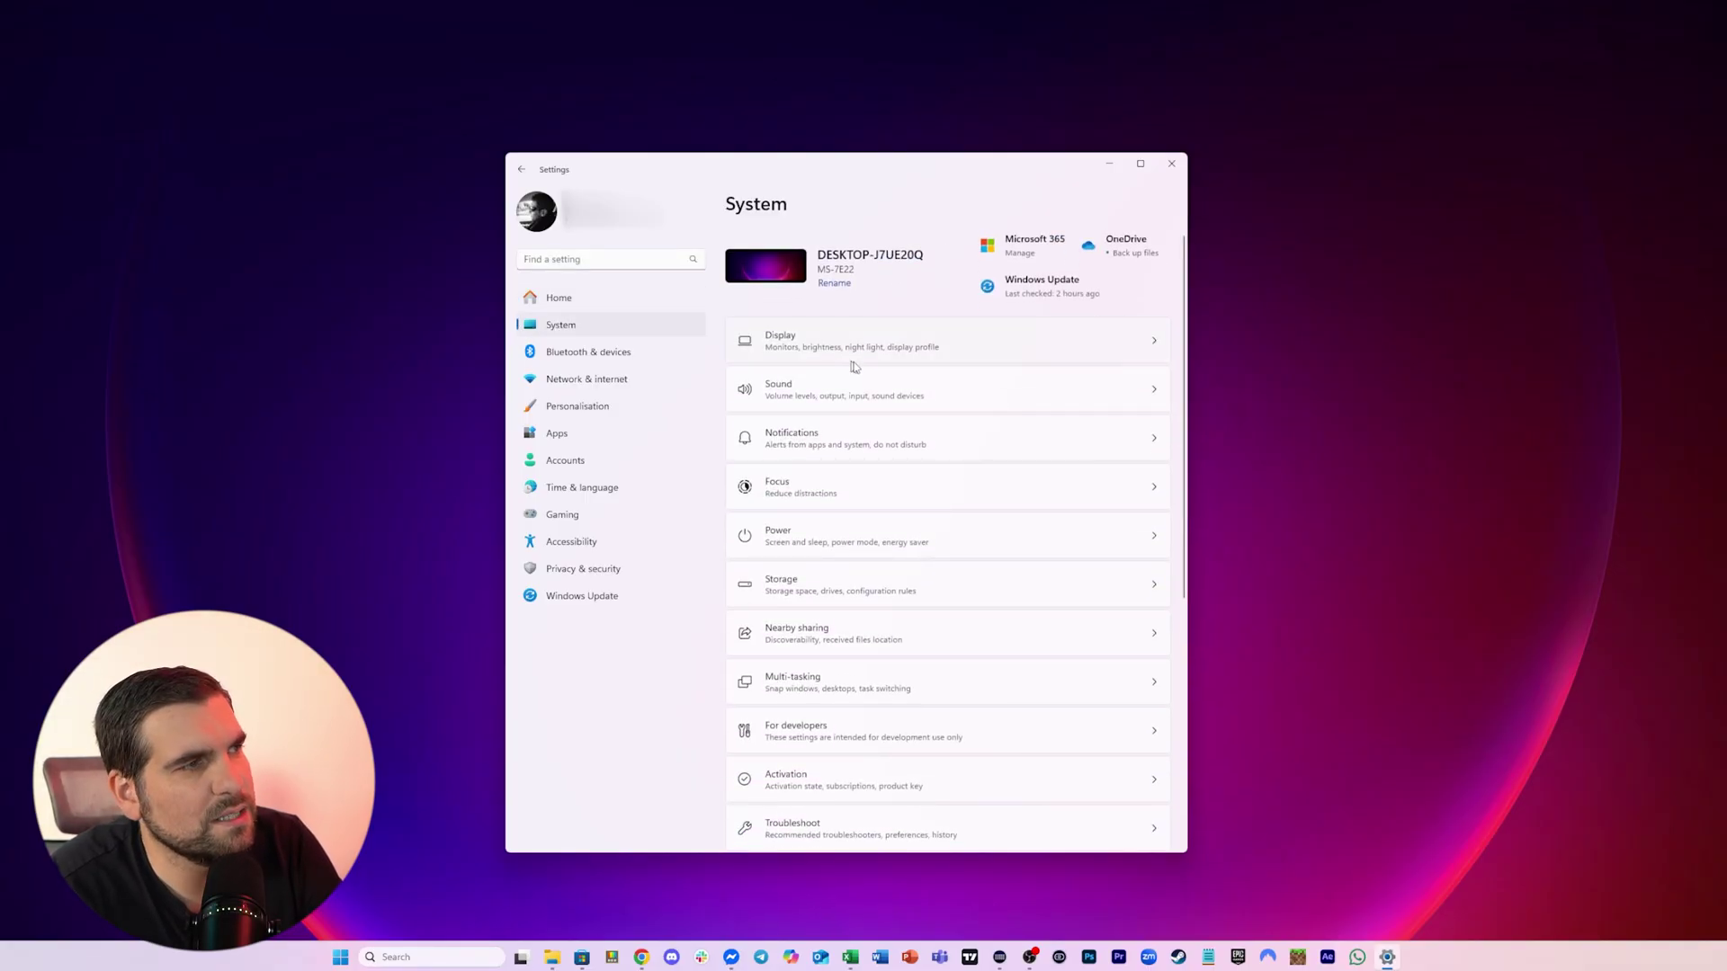
scroll(863, 396, "down", 5)
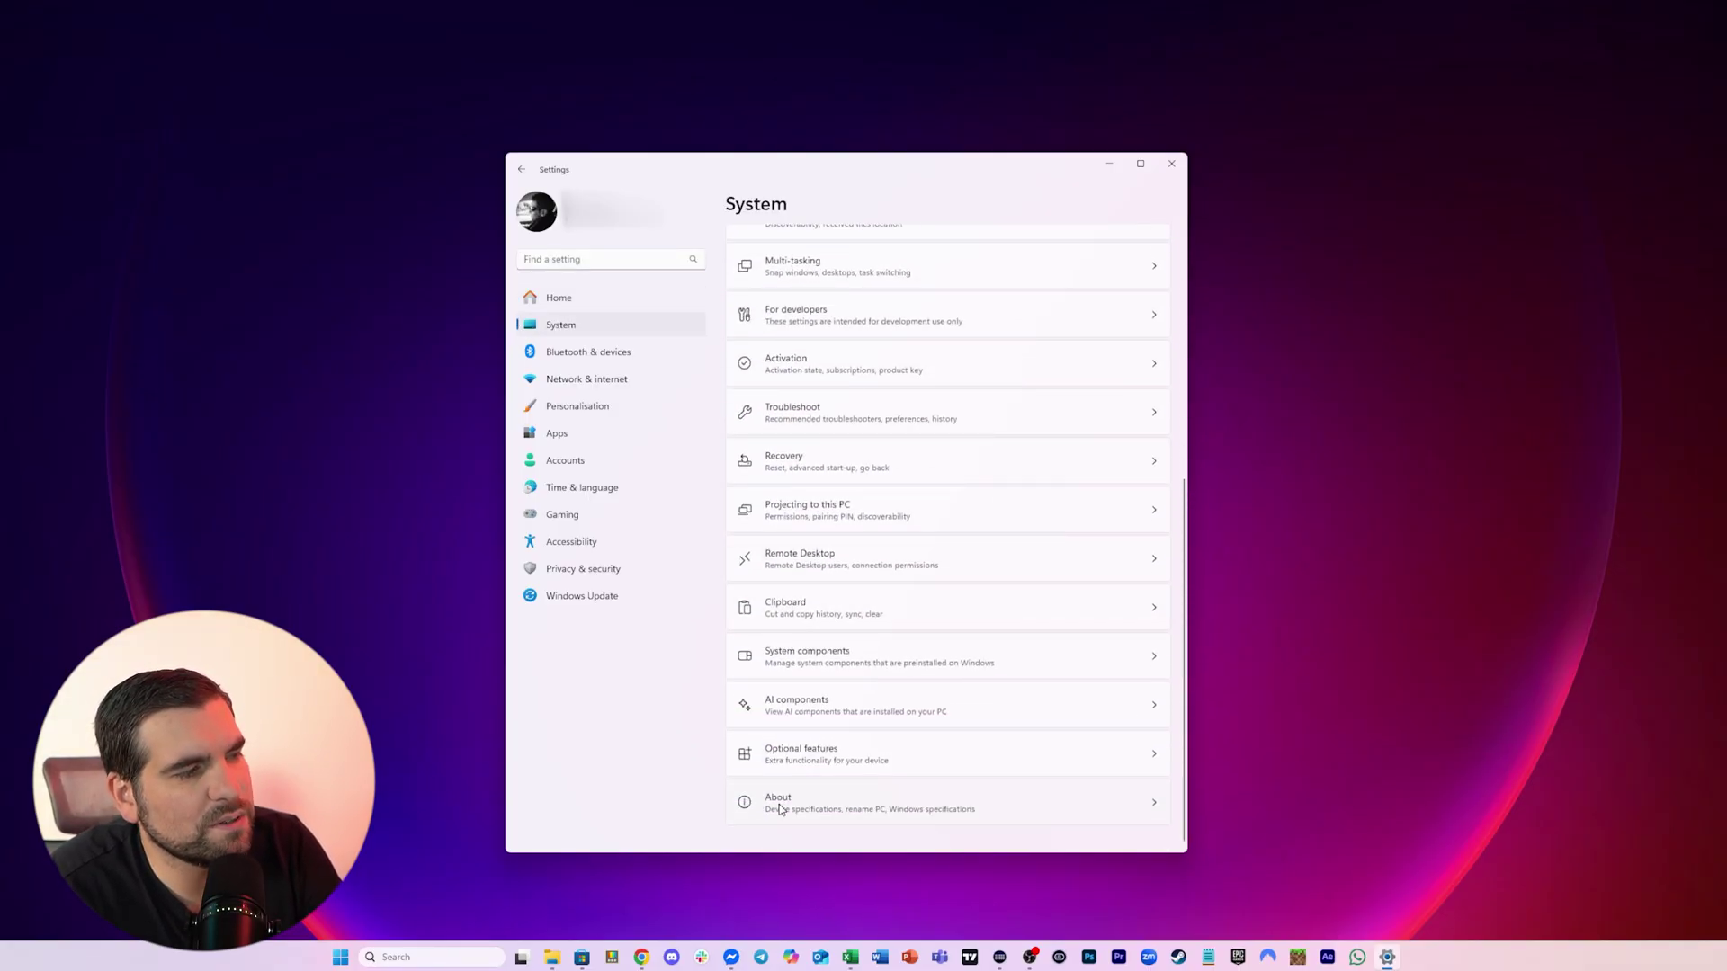
left_click(779, 810)
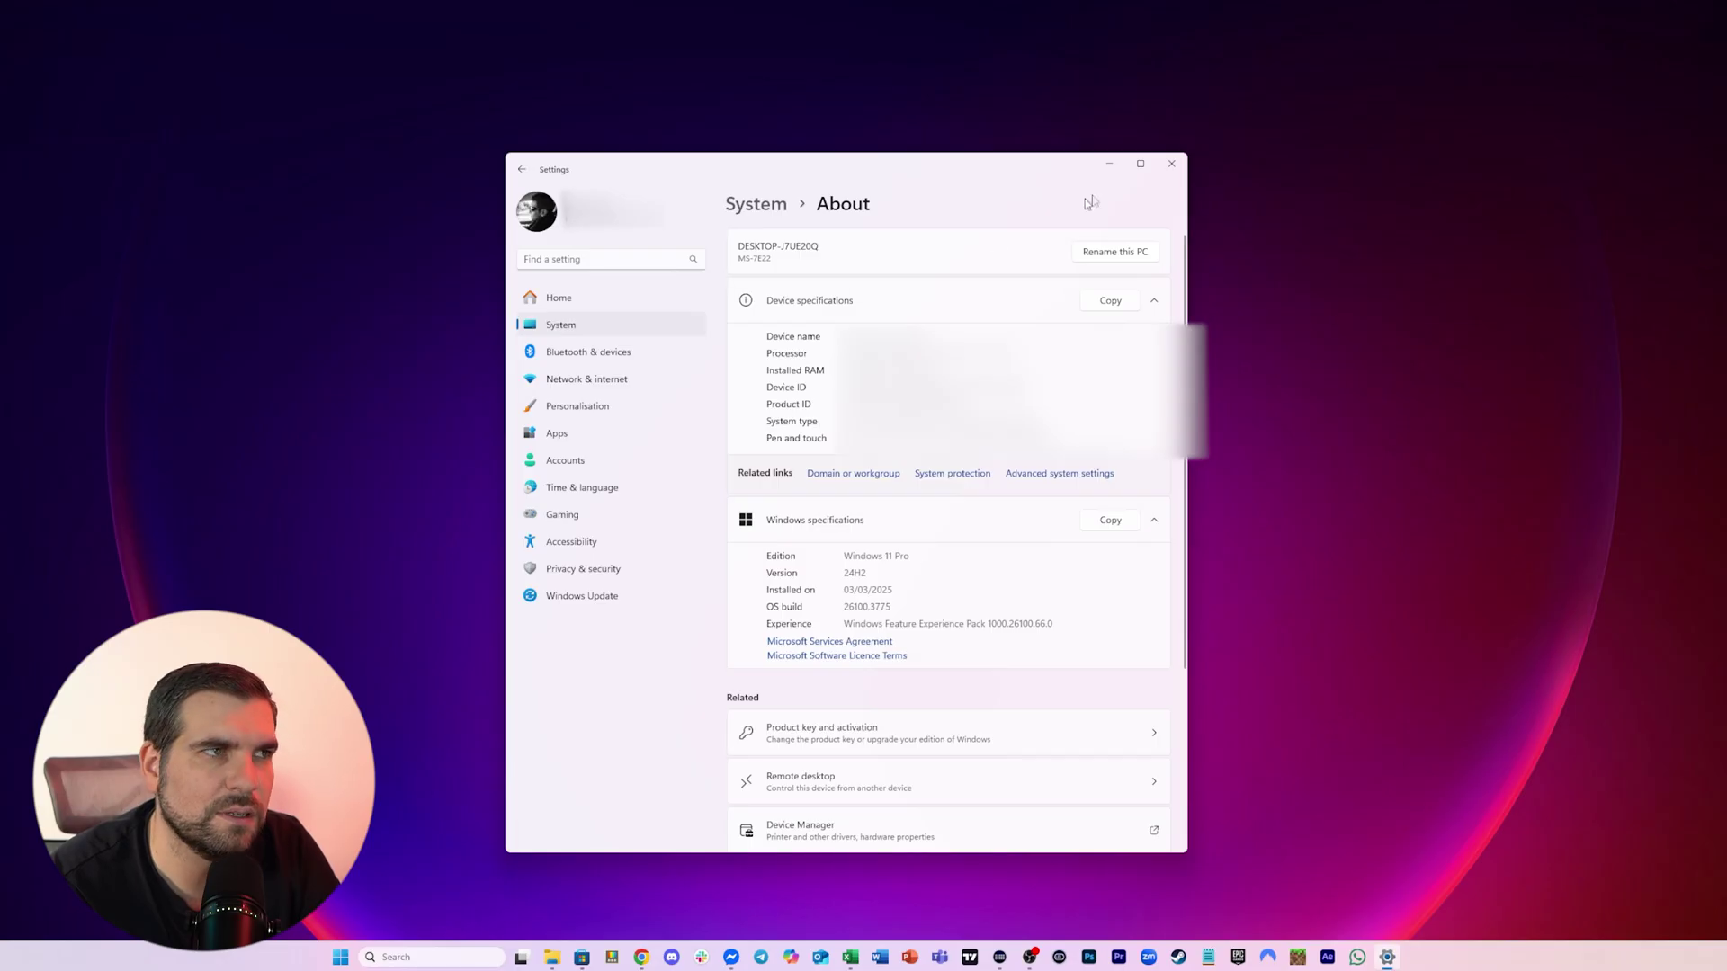
left_click(1172, 165)
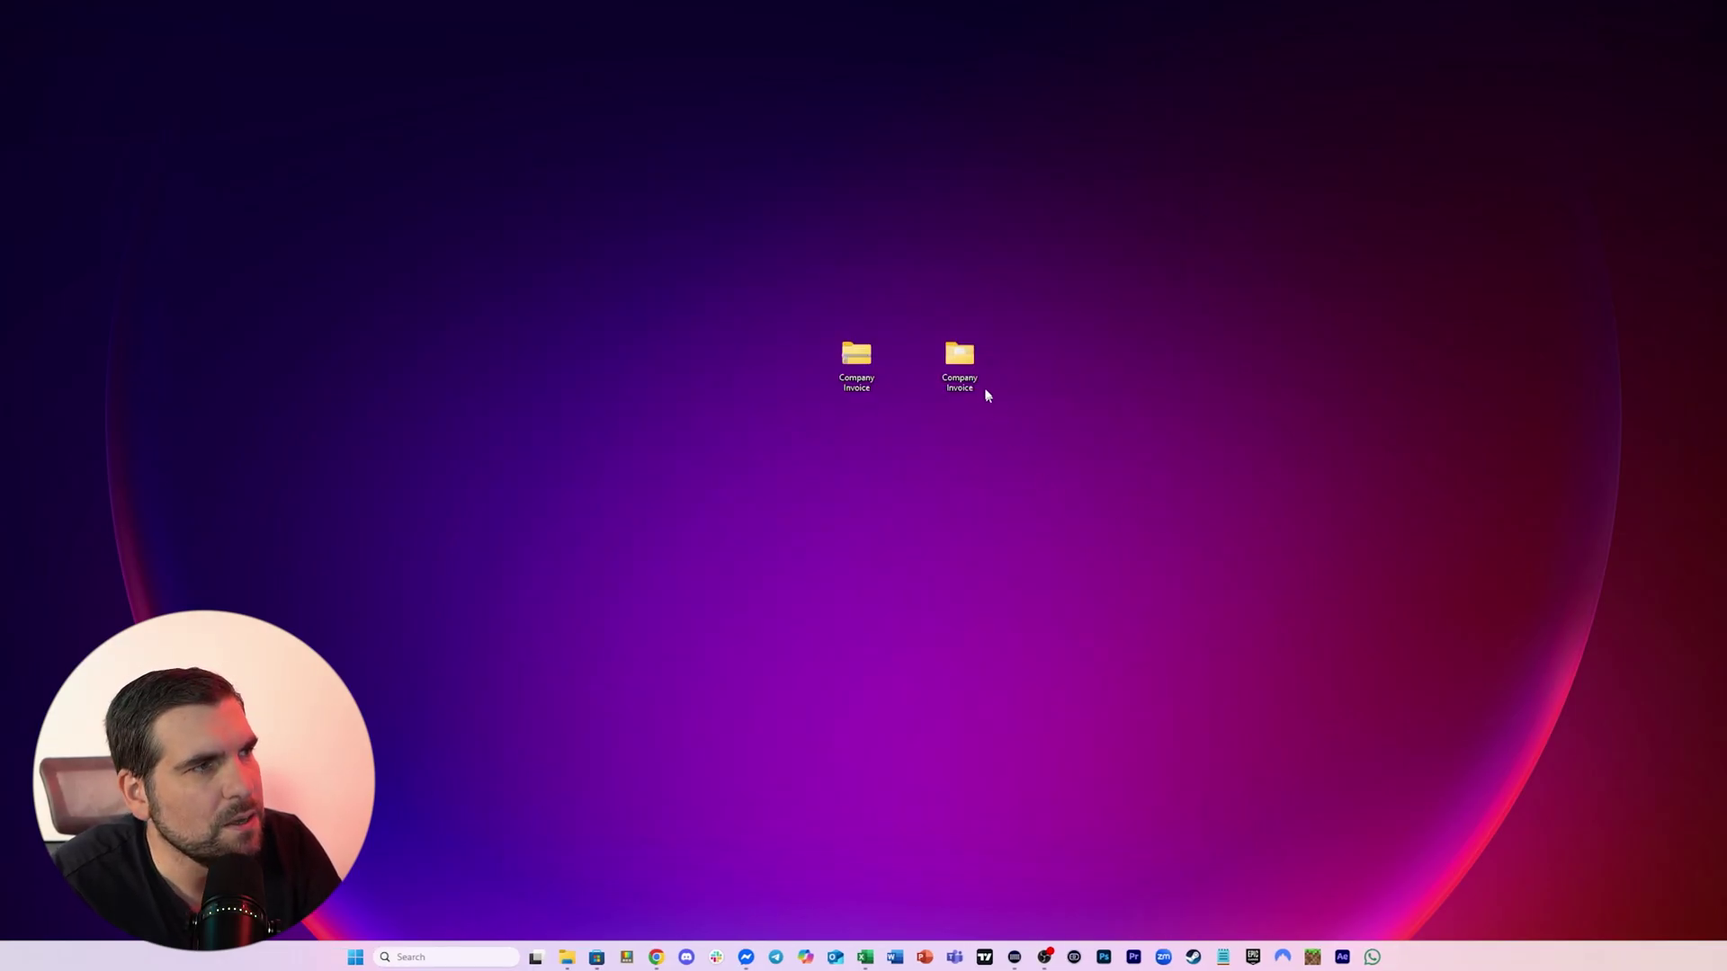
In the right Company Invoice folder's Properties > Advanced, tick Encrypt contents to secure data
left_click(956, 353)
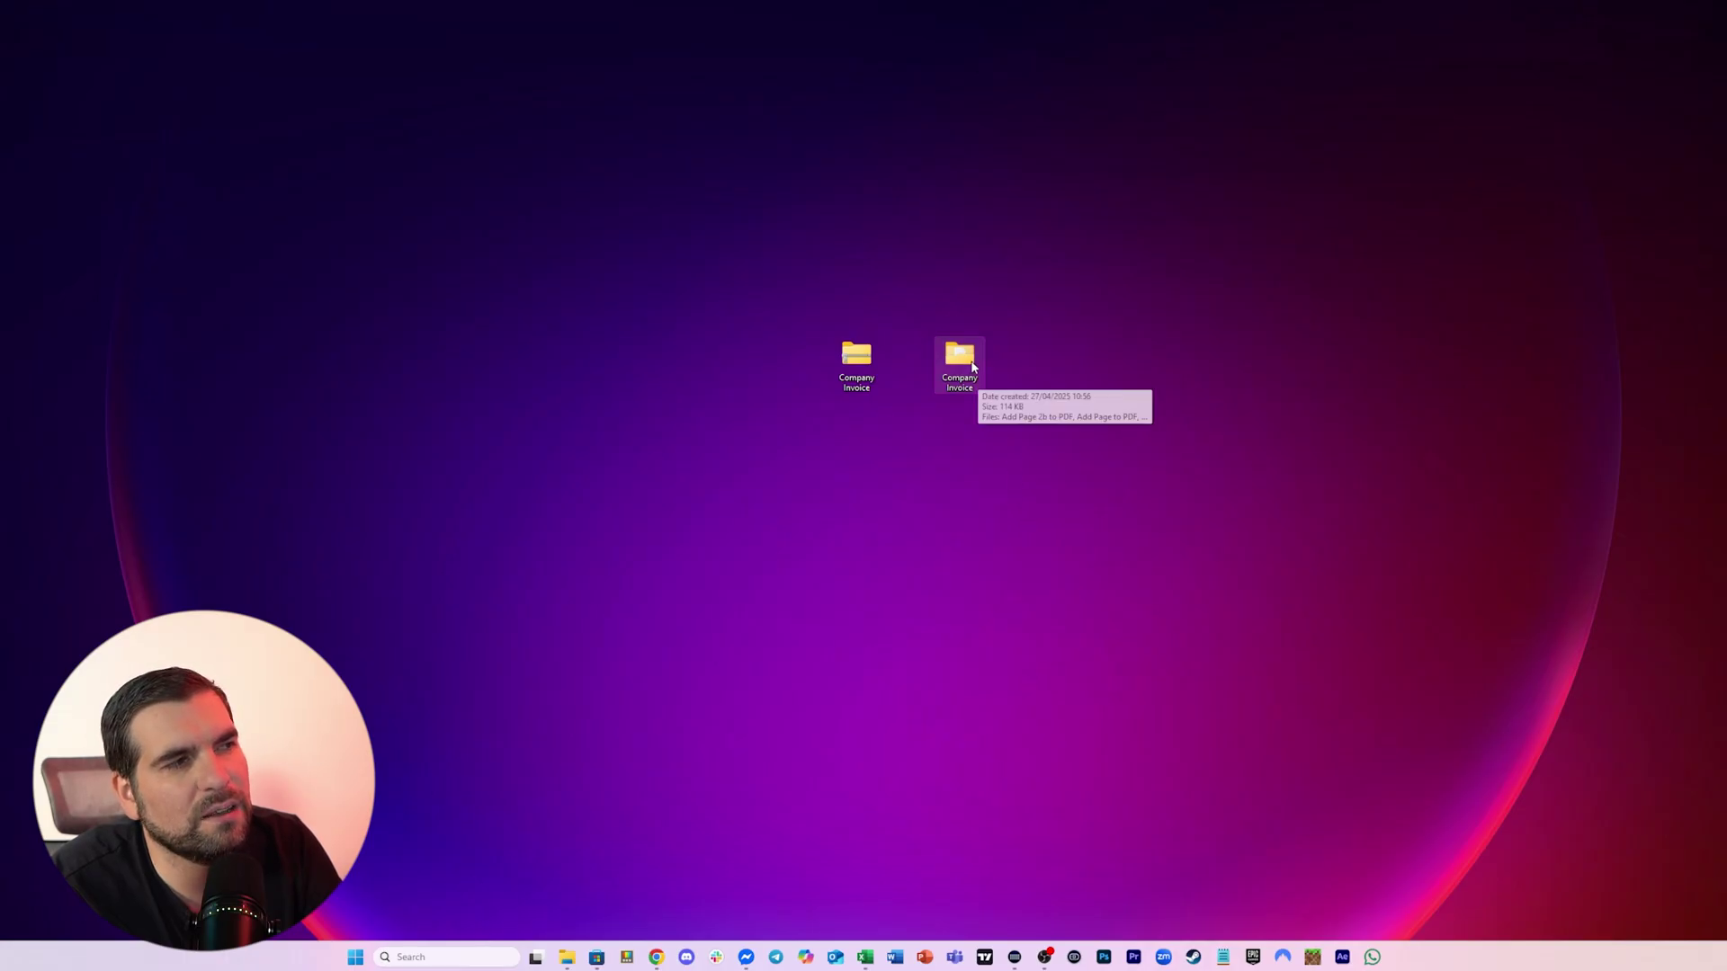
right_click(964, 354)
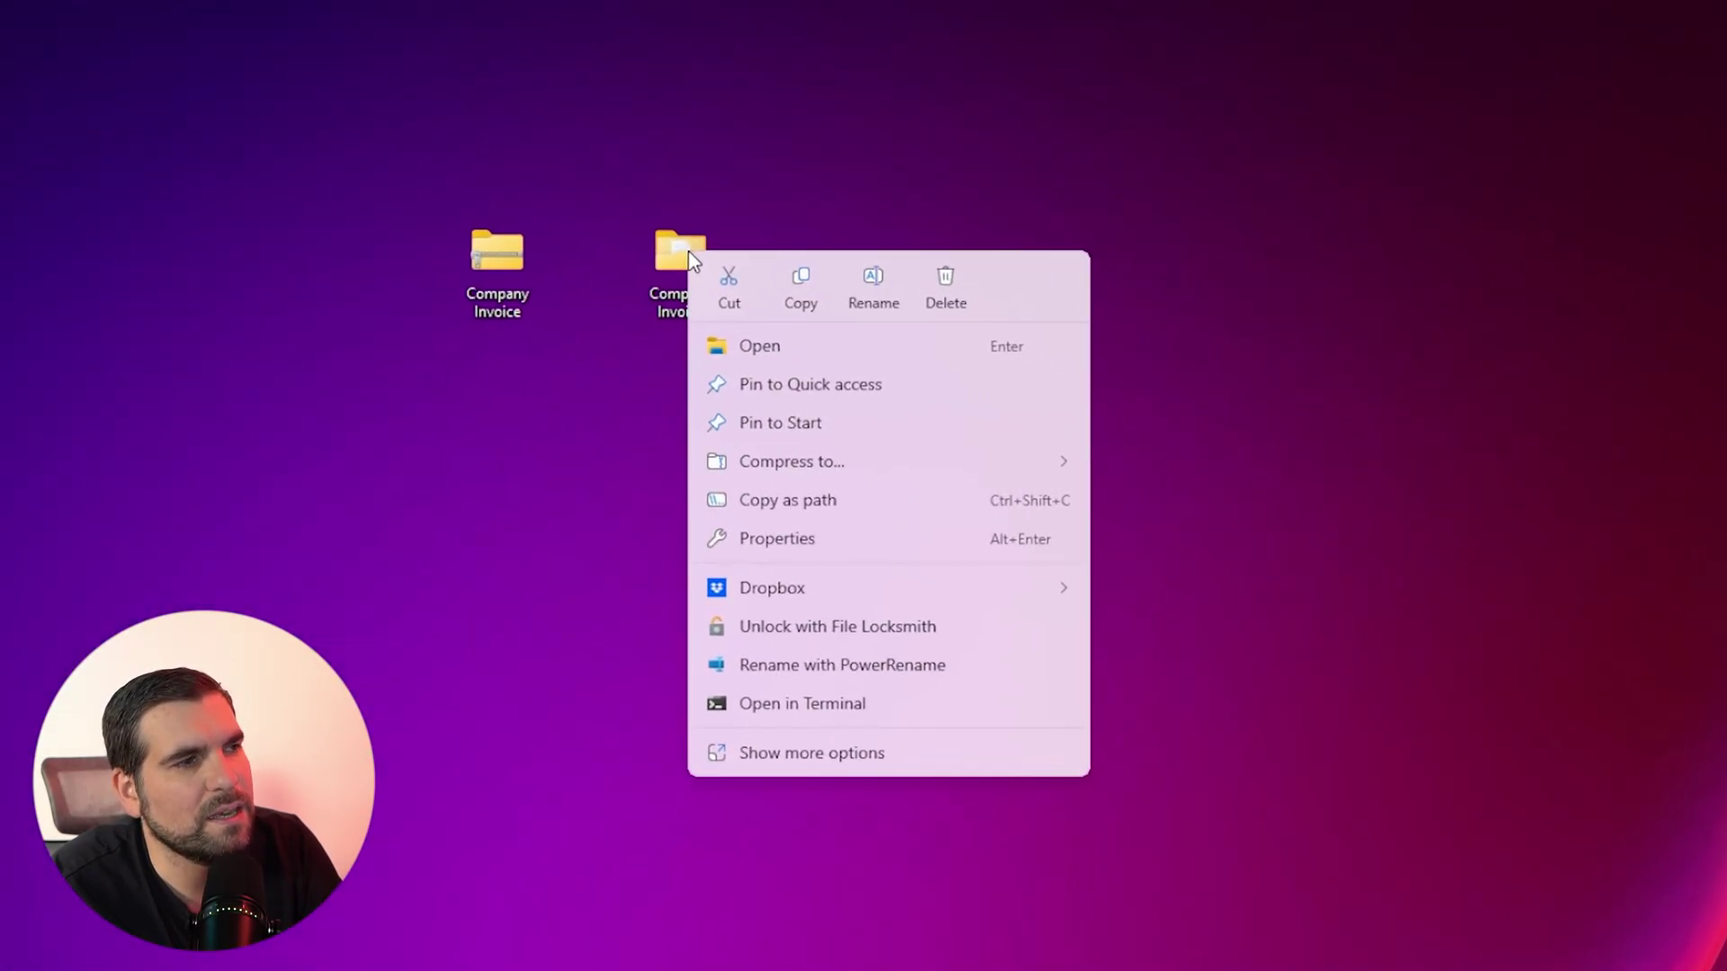
left_click(846, 534)
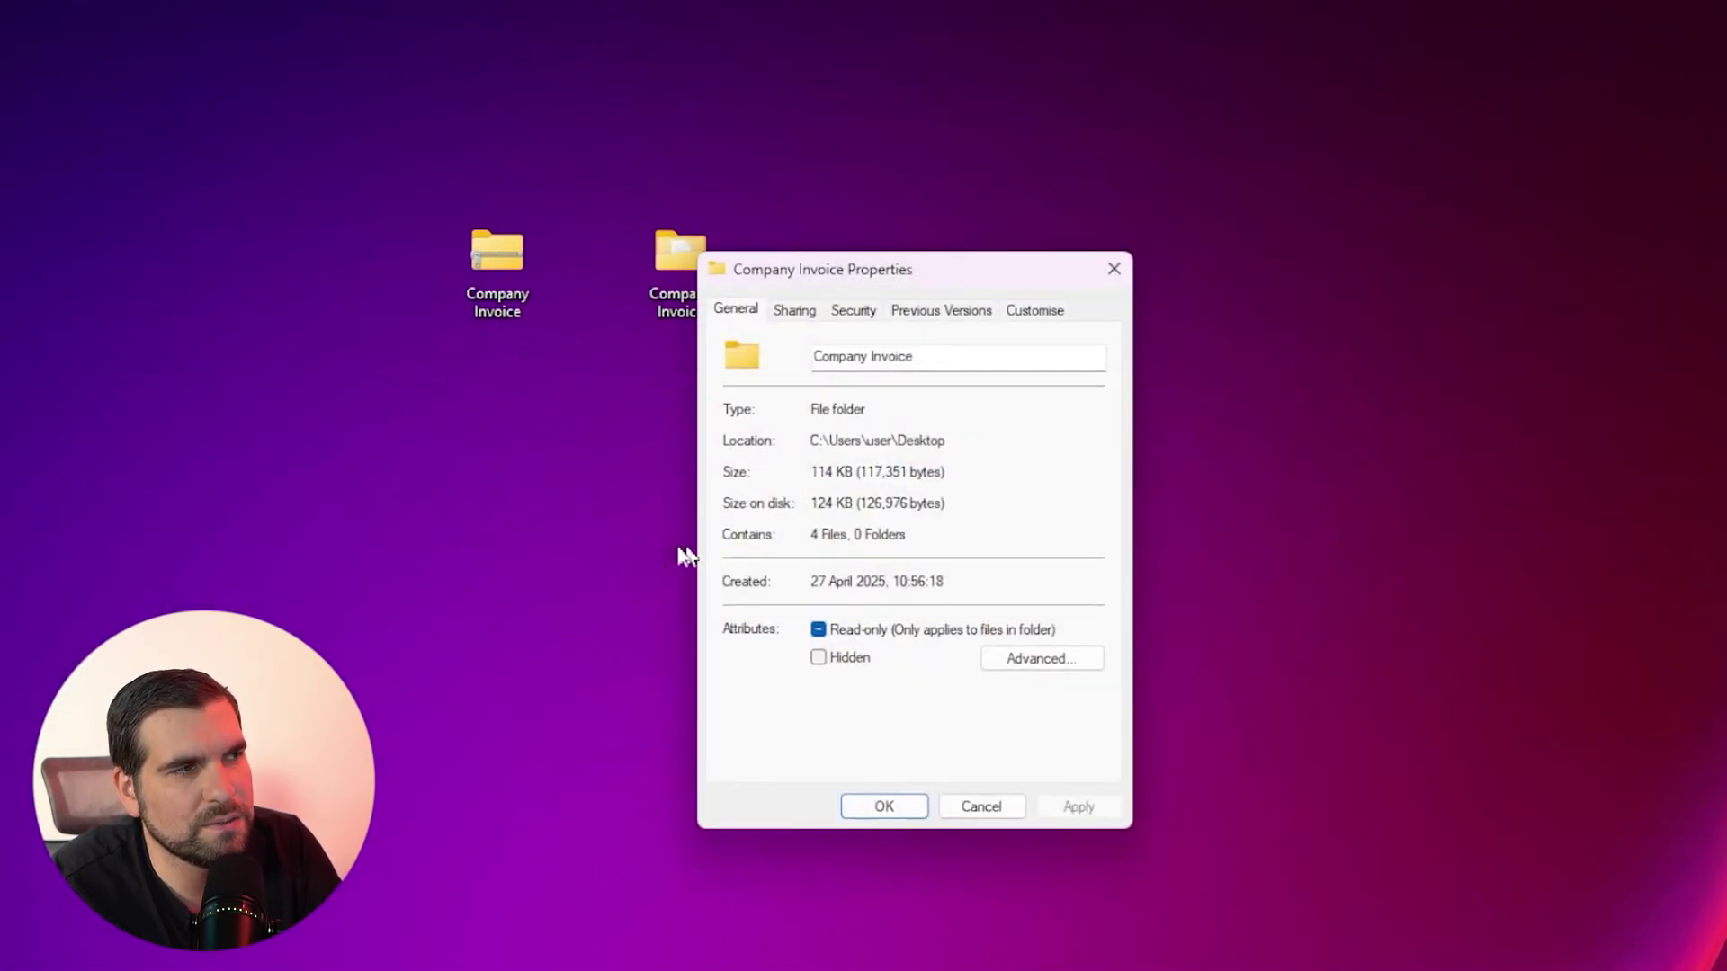
left_click(1045, 661)
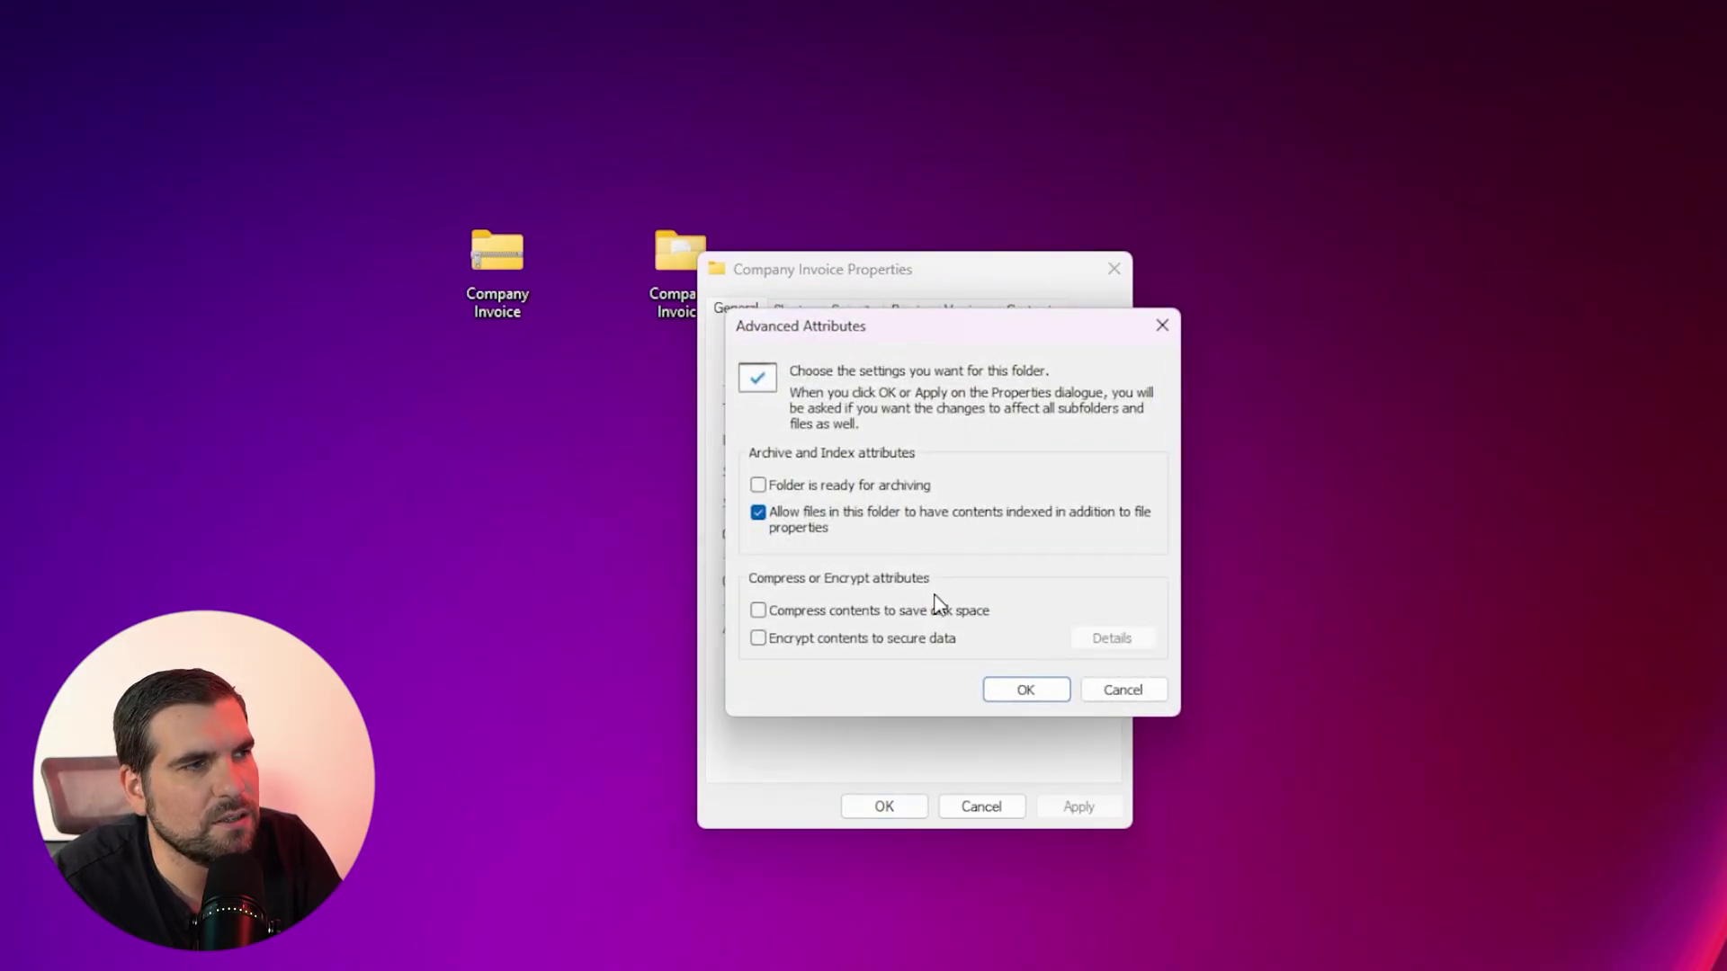
left_click(756, 637)
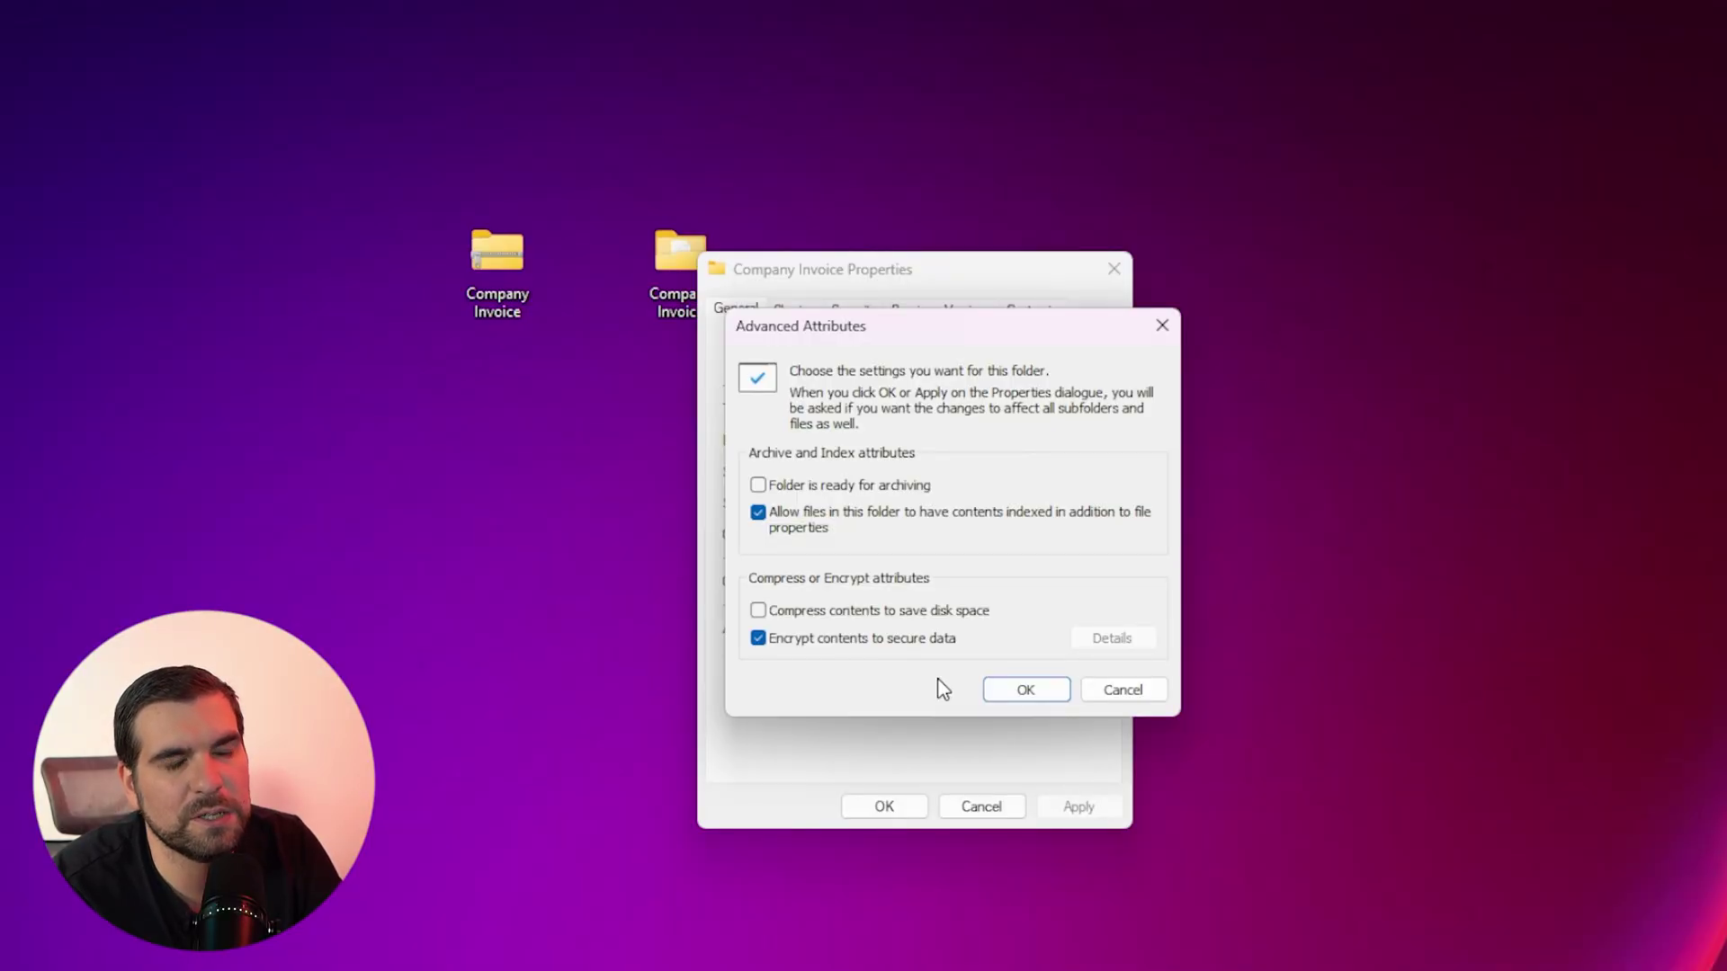
Confirm the encryption, applying changes to the Company Invoice folder only
left_click(1022, 691)
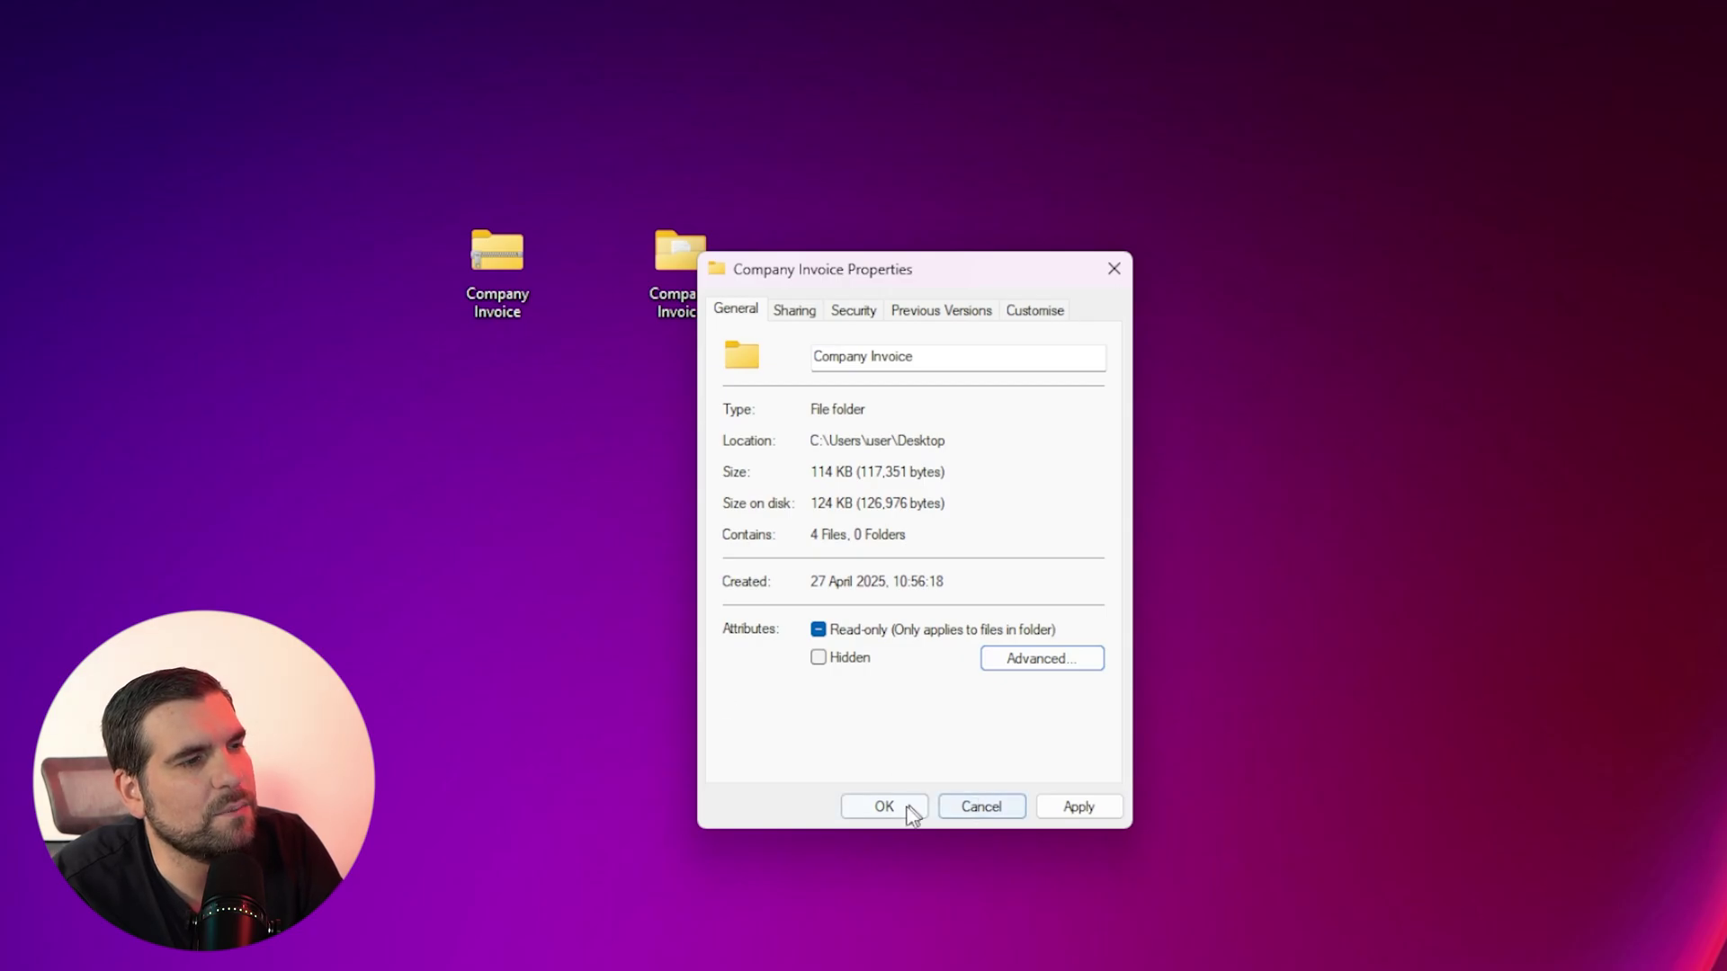
left_click(893, 809)
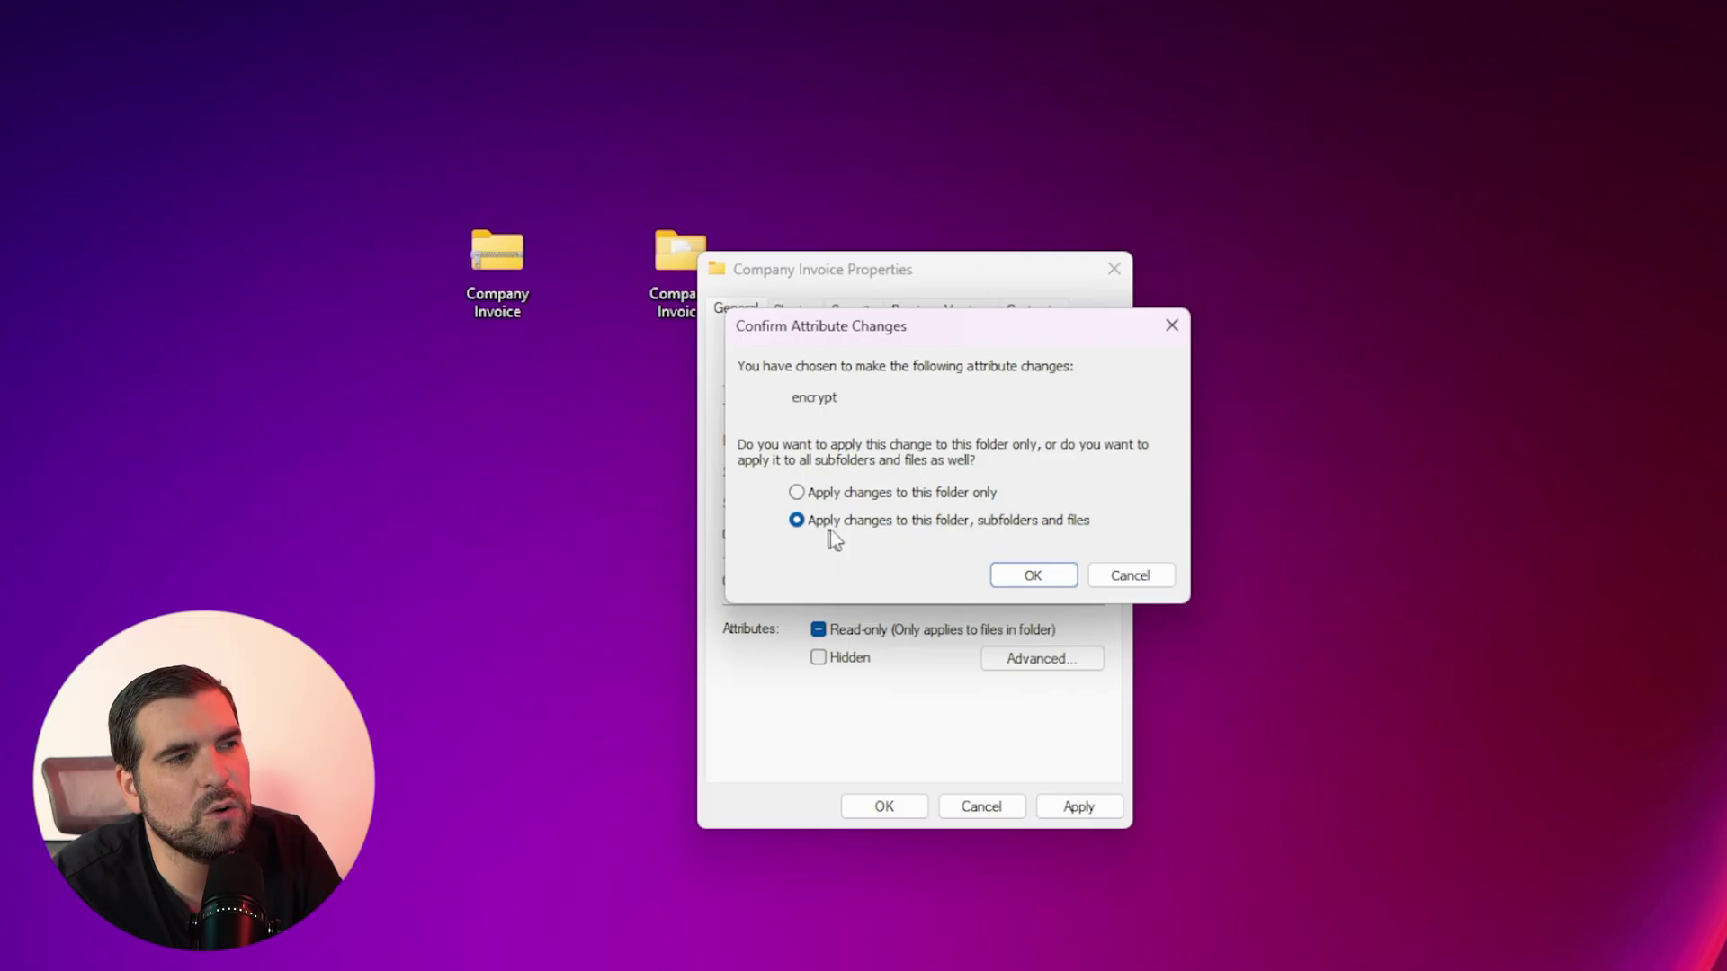
left_click(800, 495)
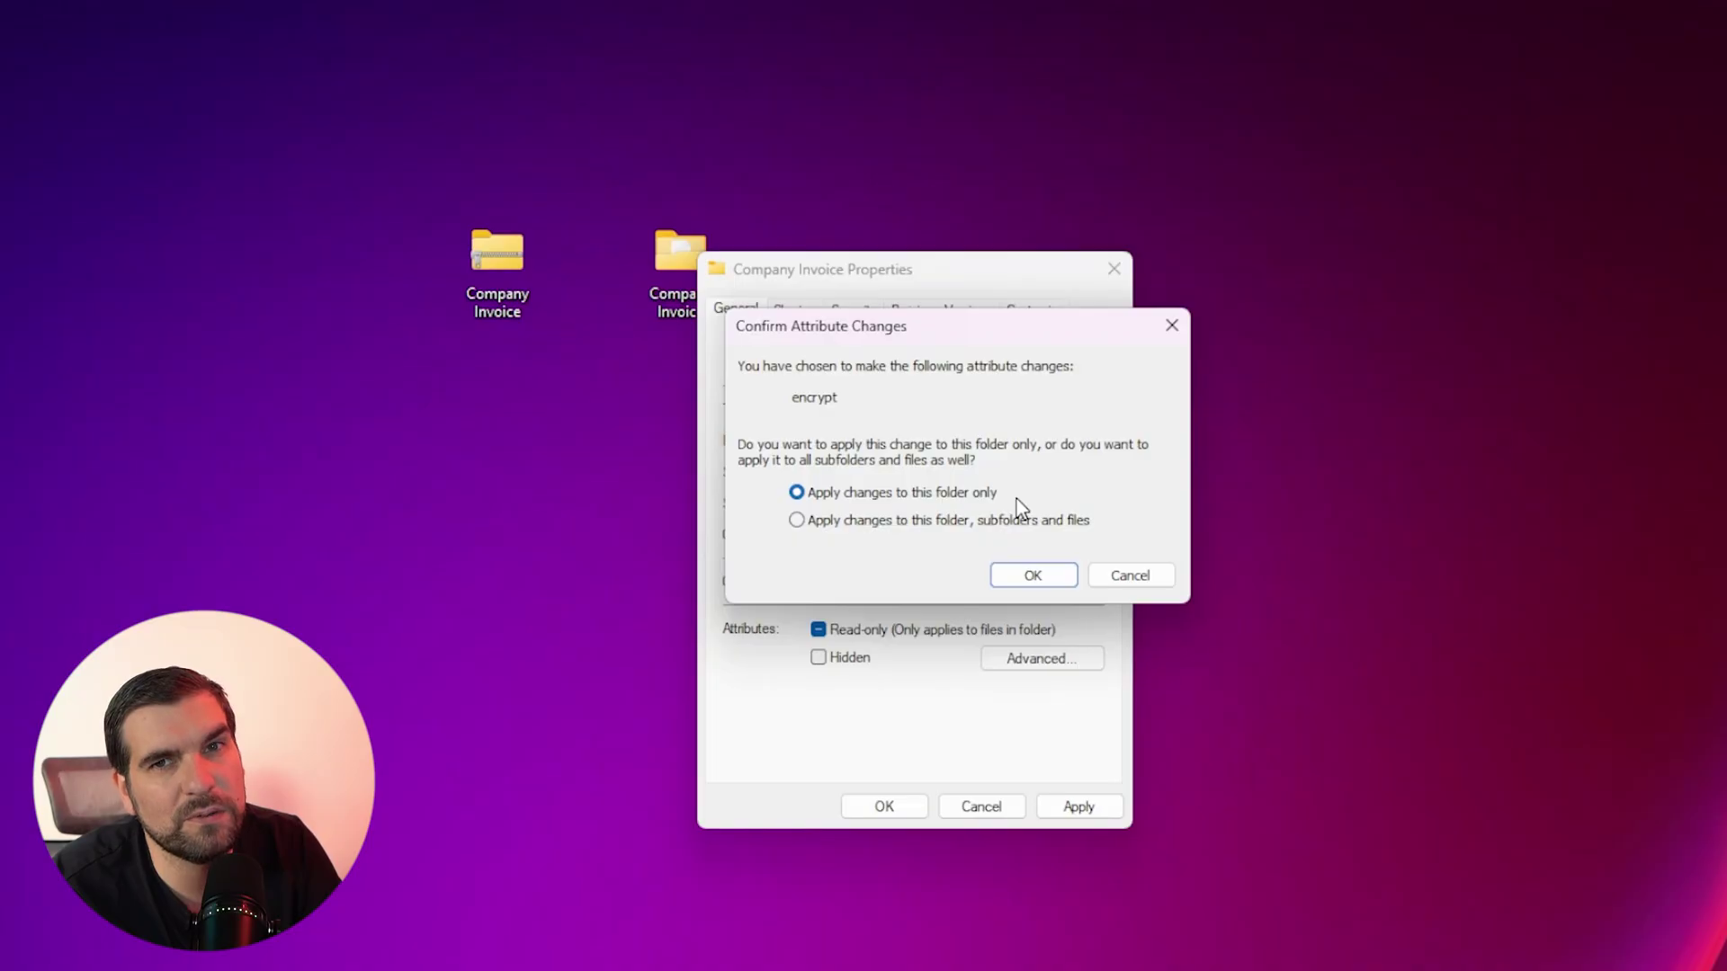
left_click(798, 521)
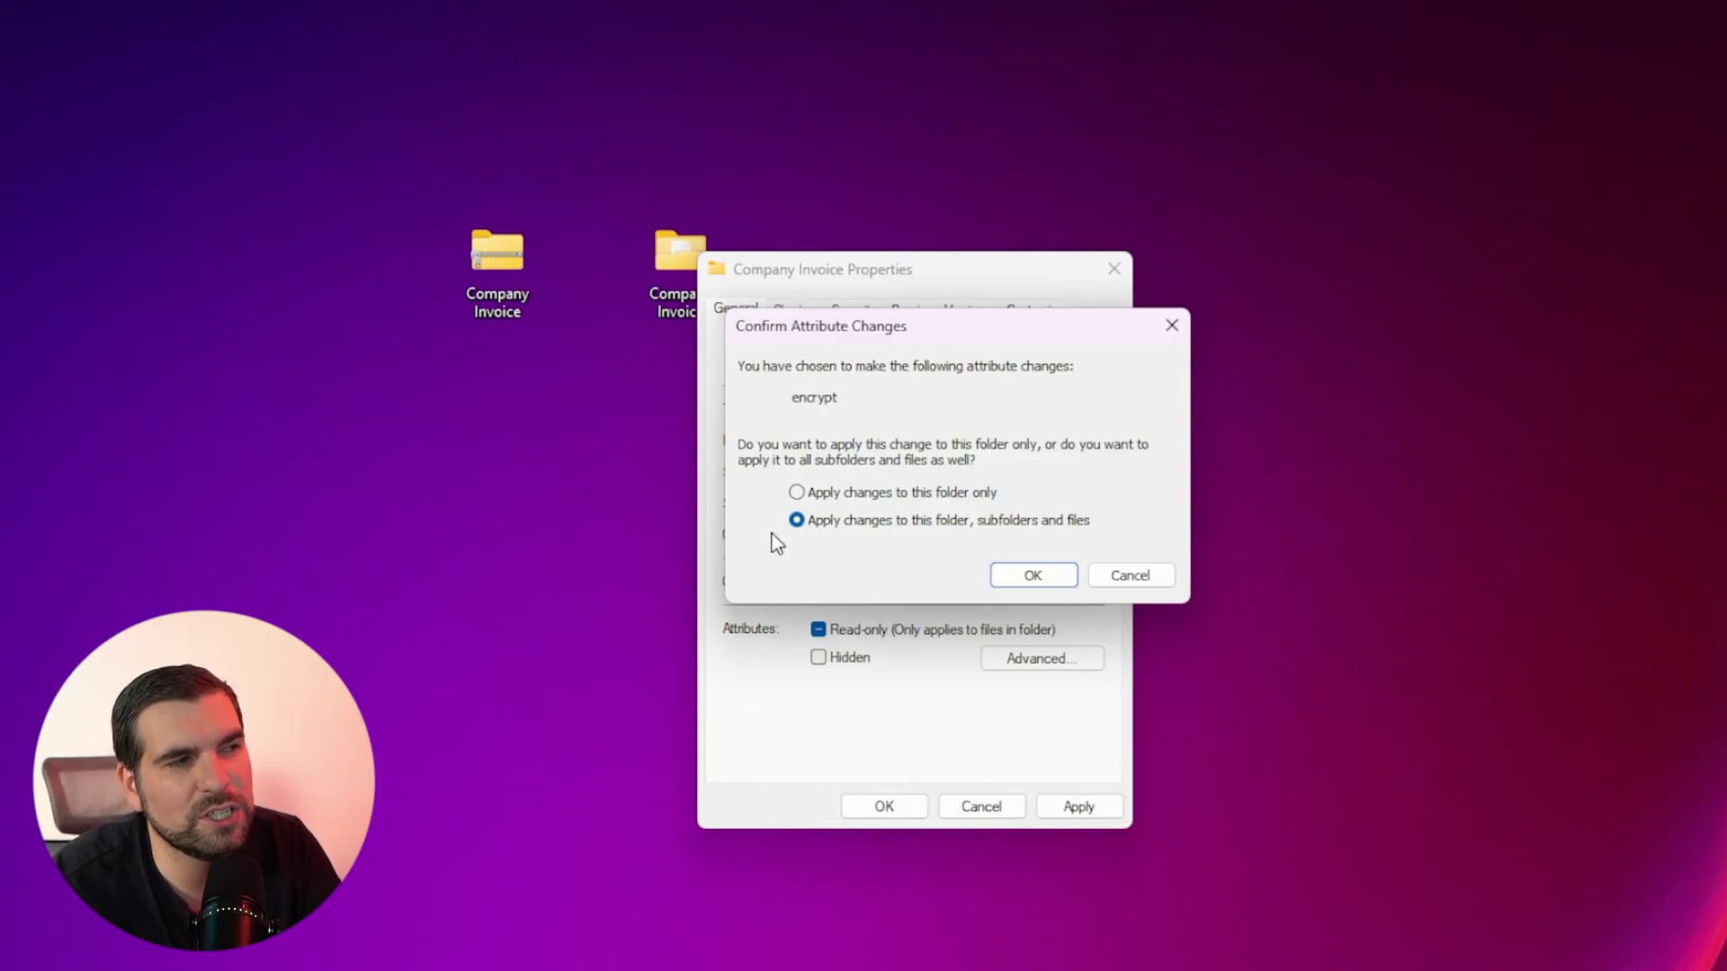
left_click(796, 493)
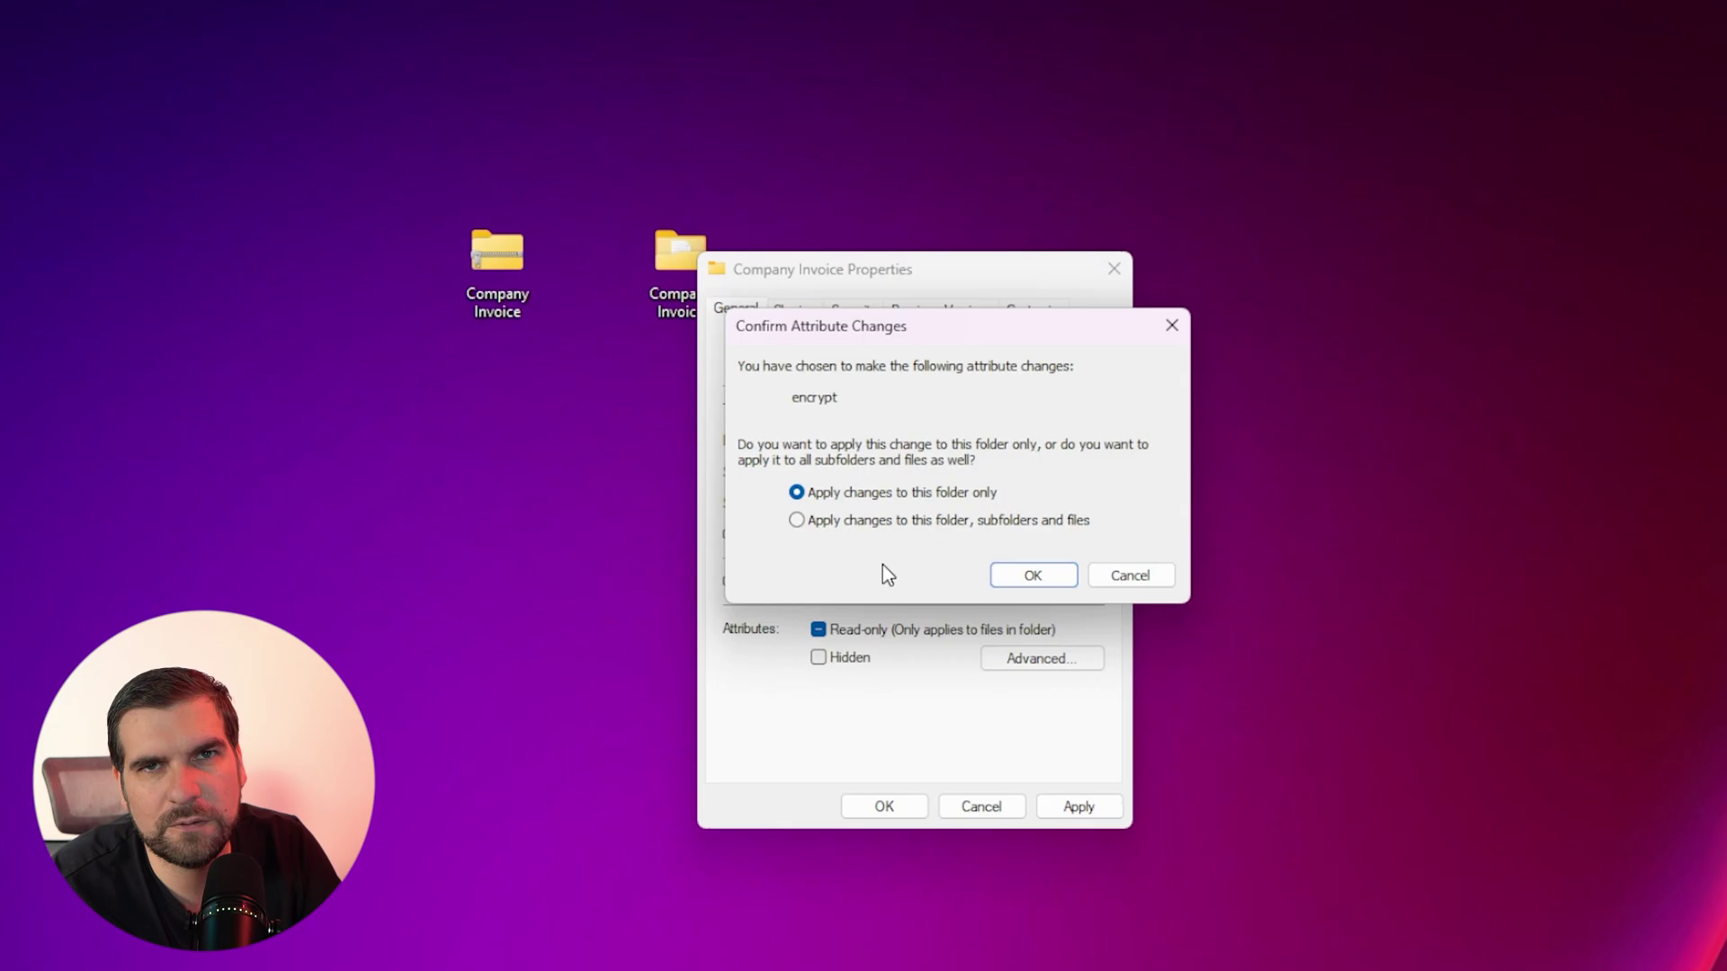
left_click(1034, 576)
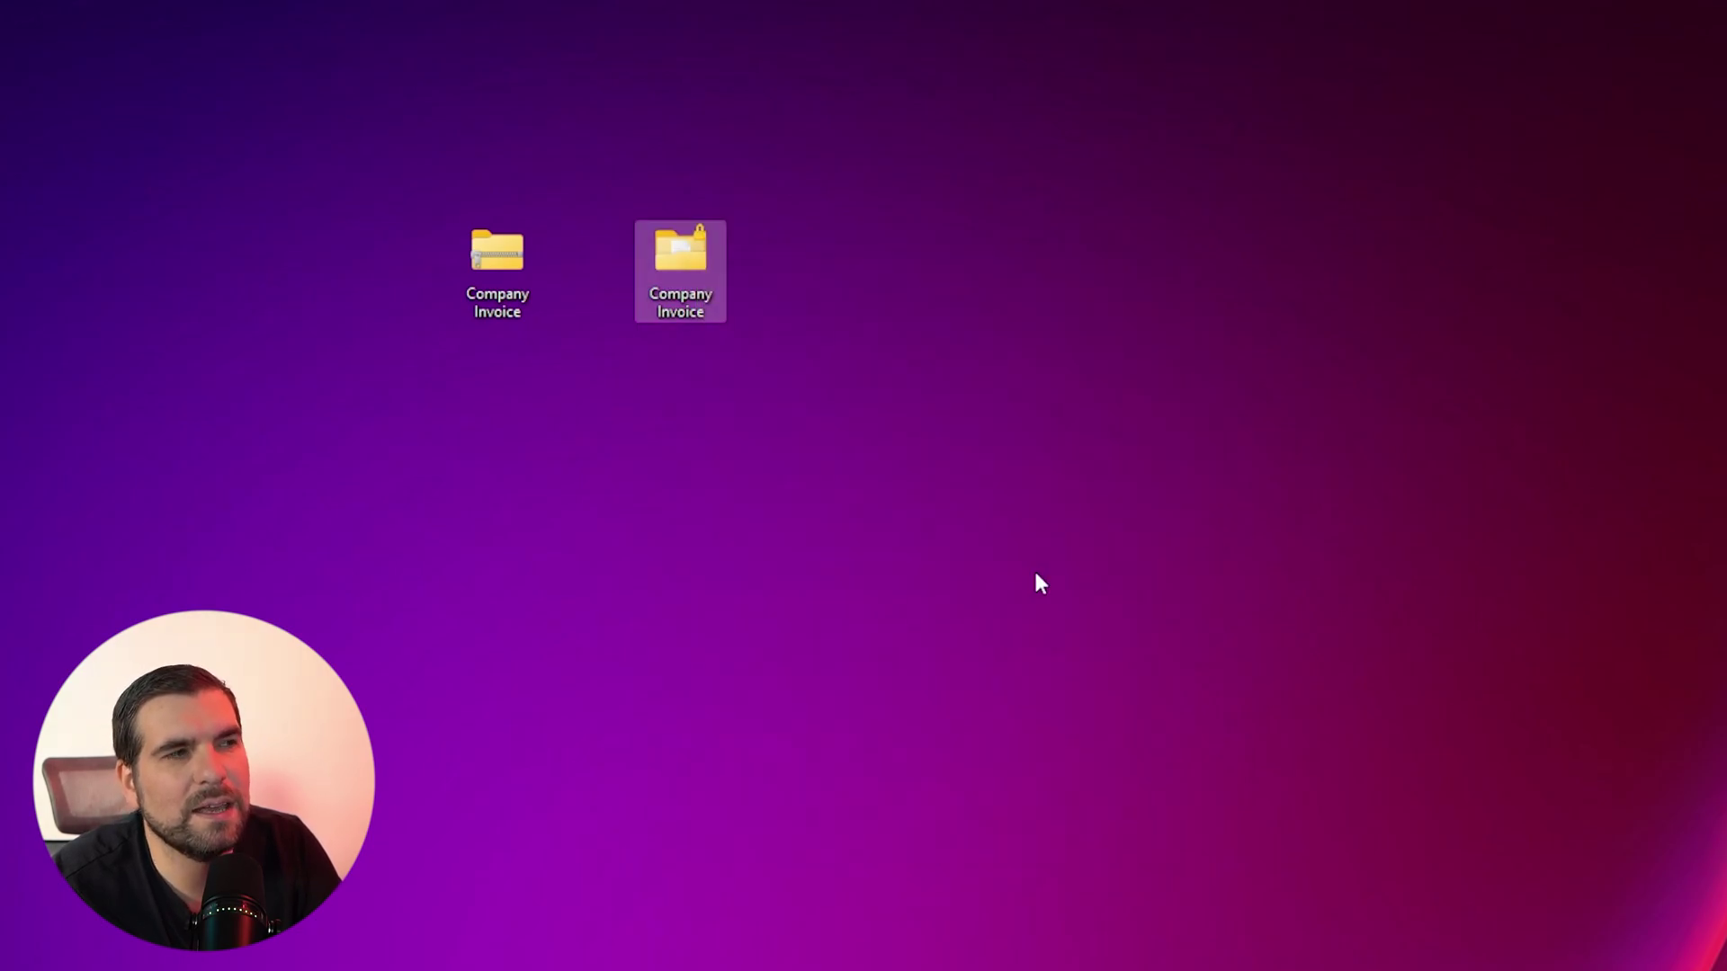
mouse_move(706, 246)
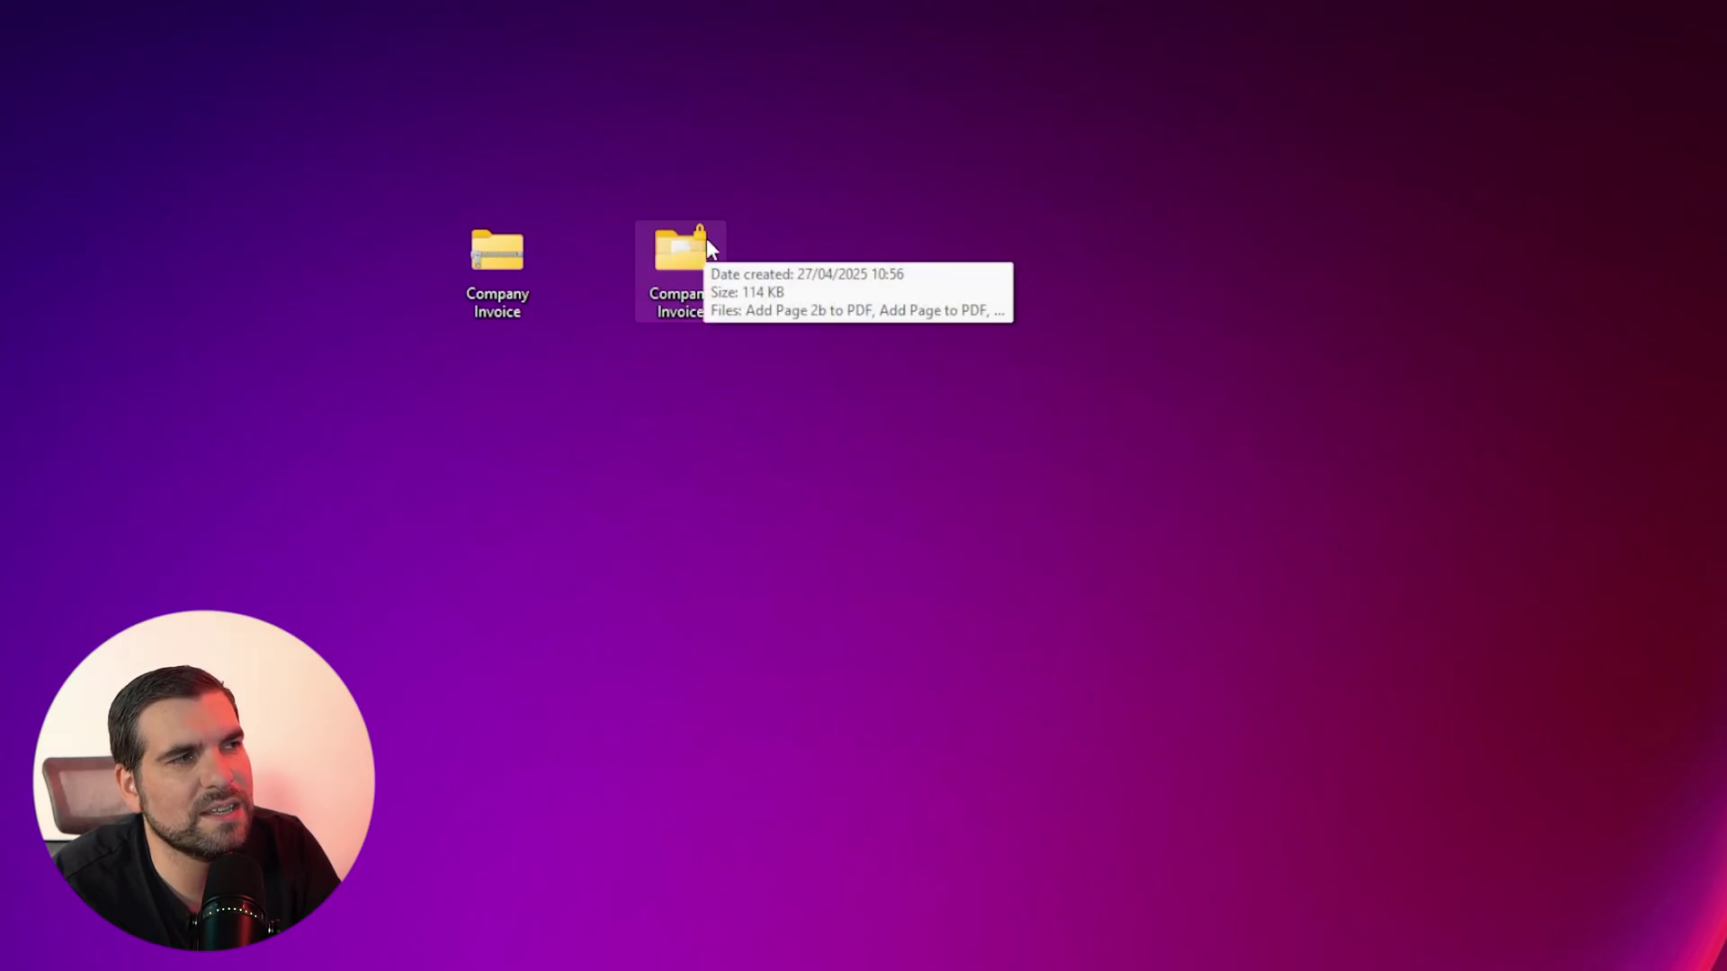
left_click(840, 520)
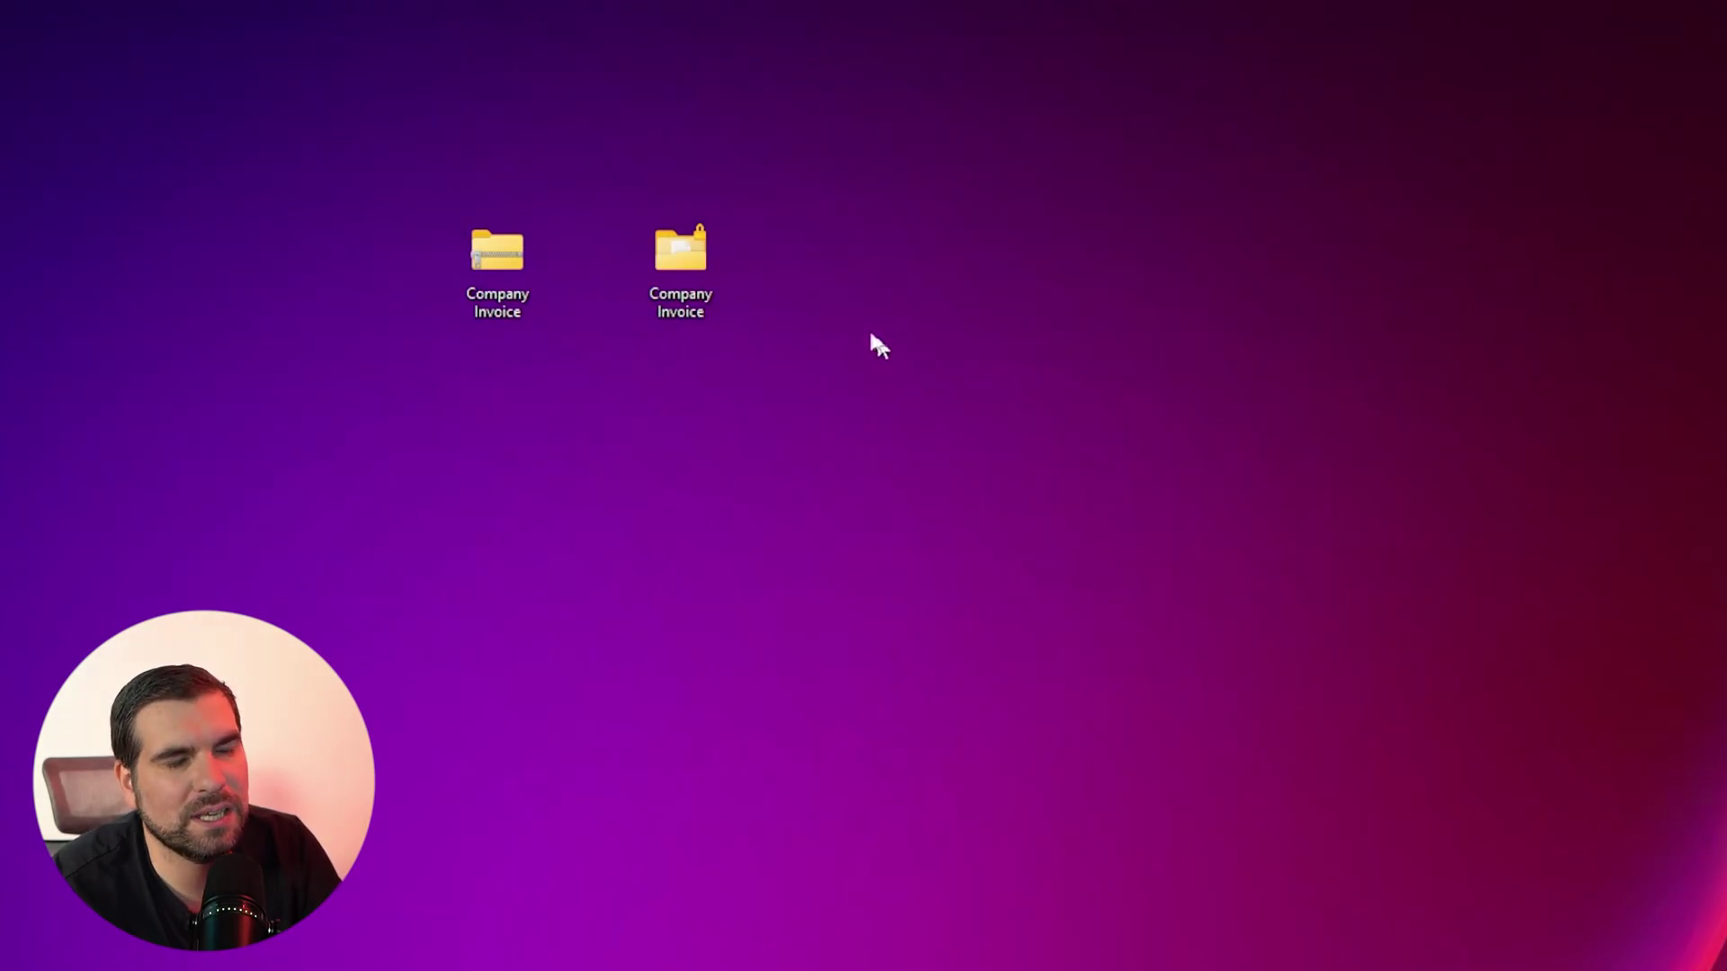
double_click(686, 257)
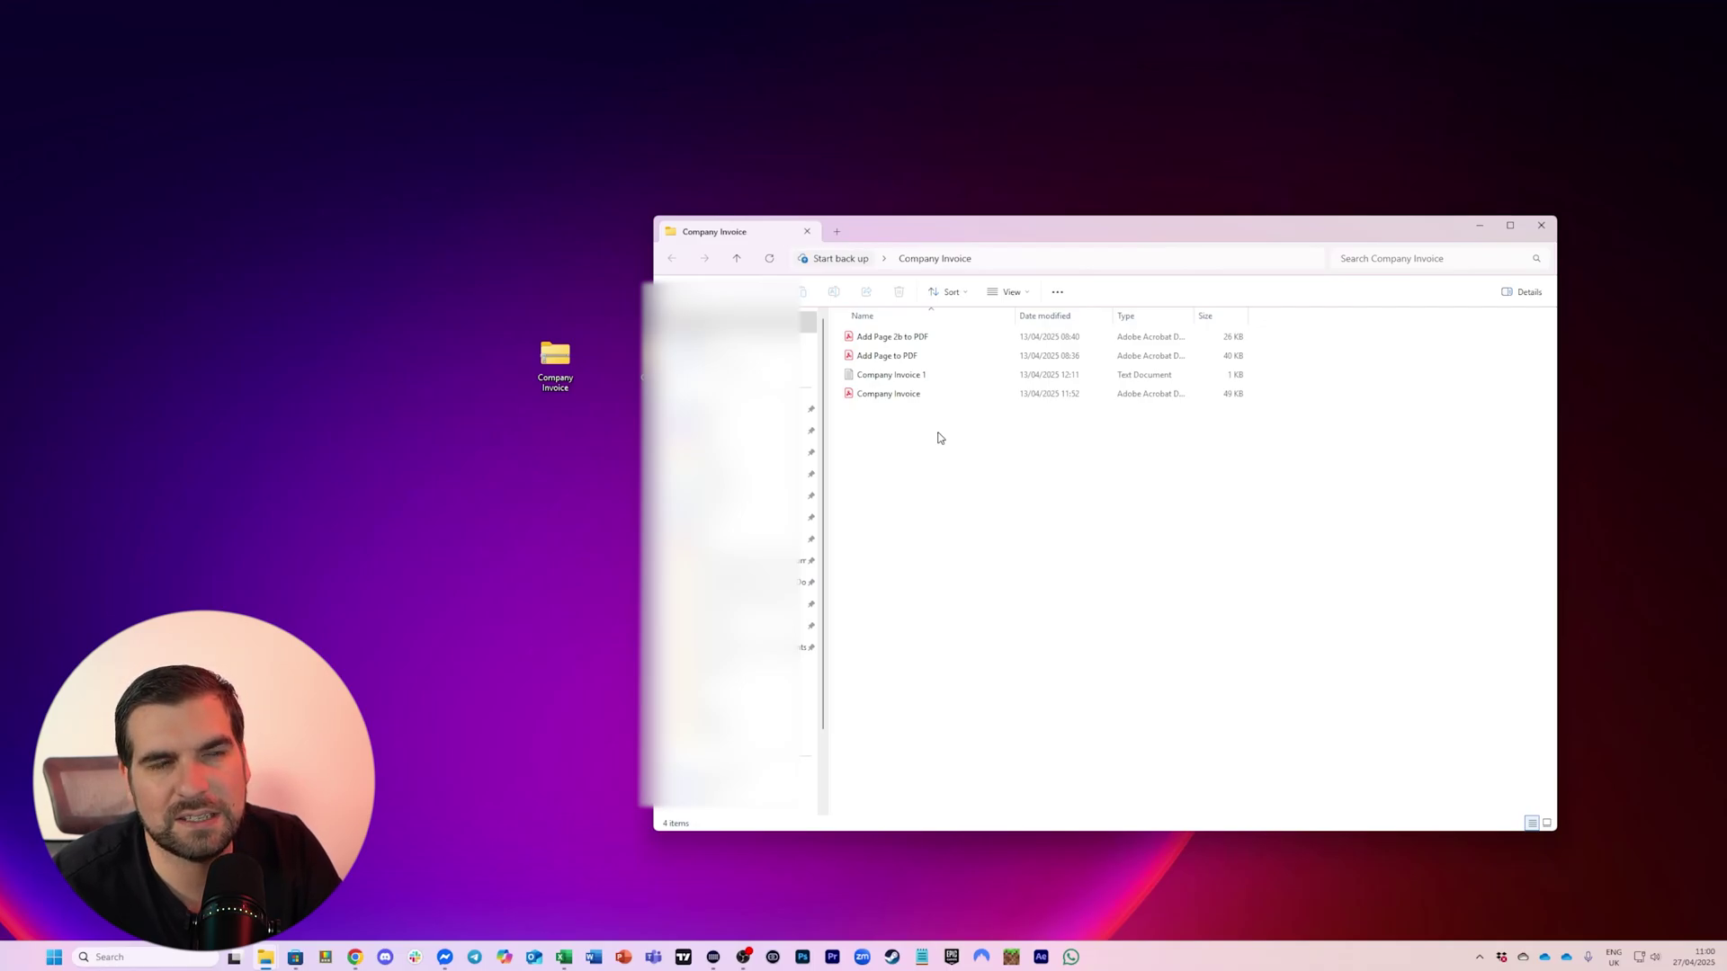
left_click(1540, 224)
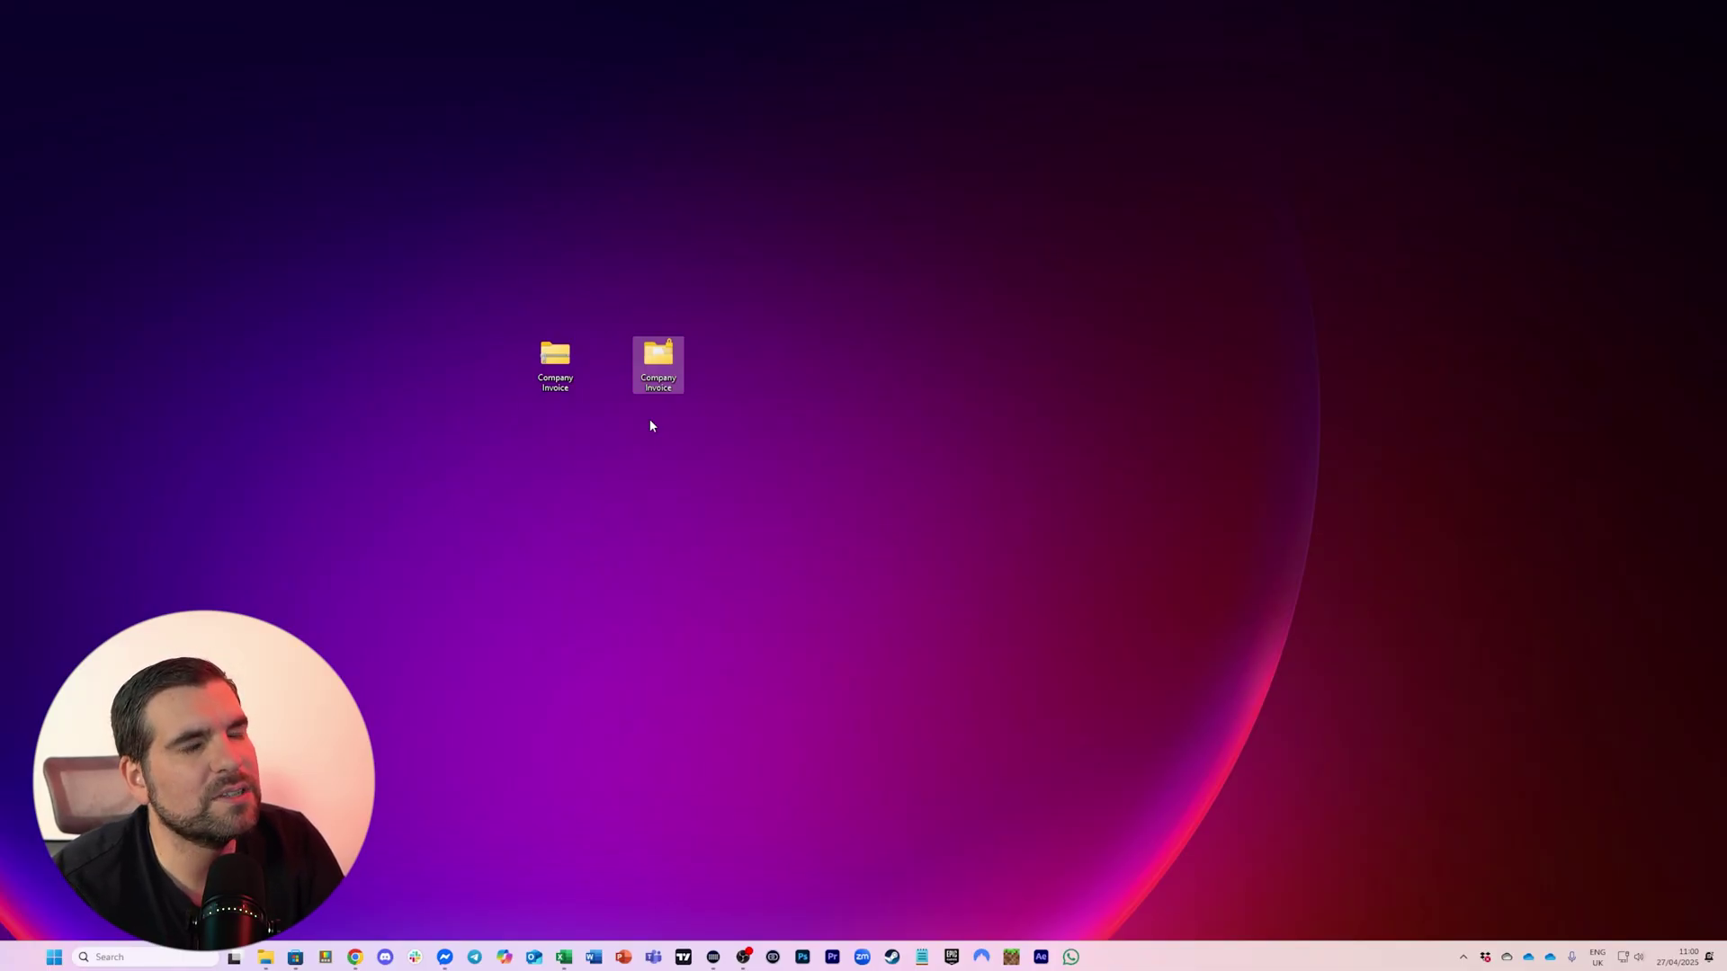
left_click(634, 453)
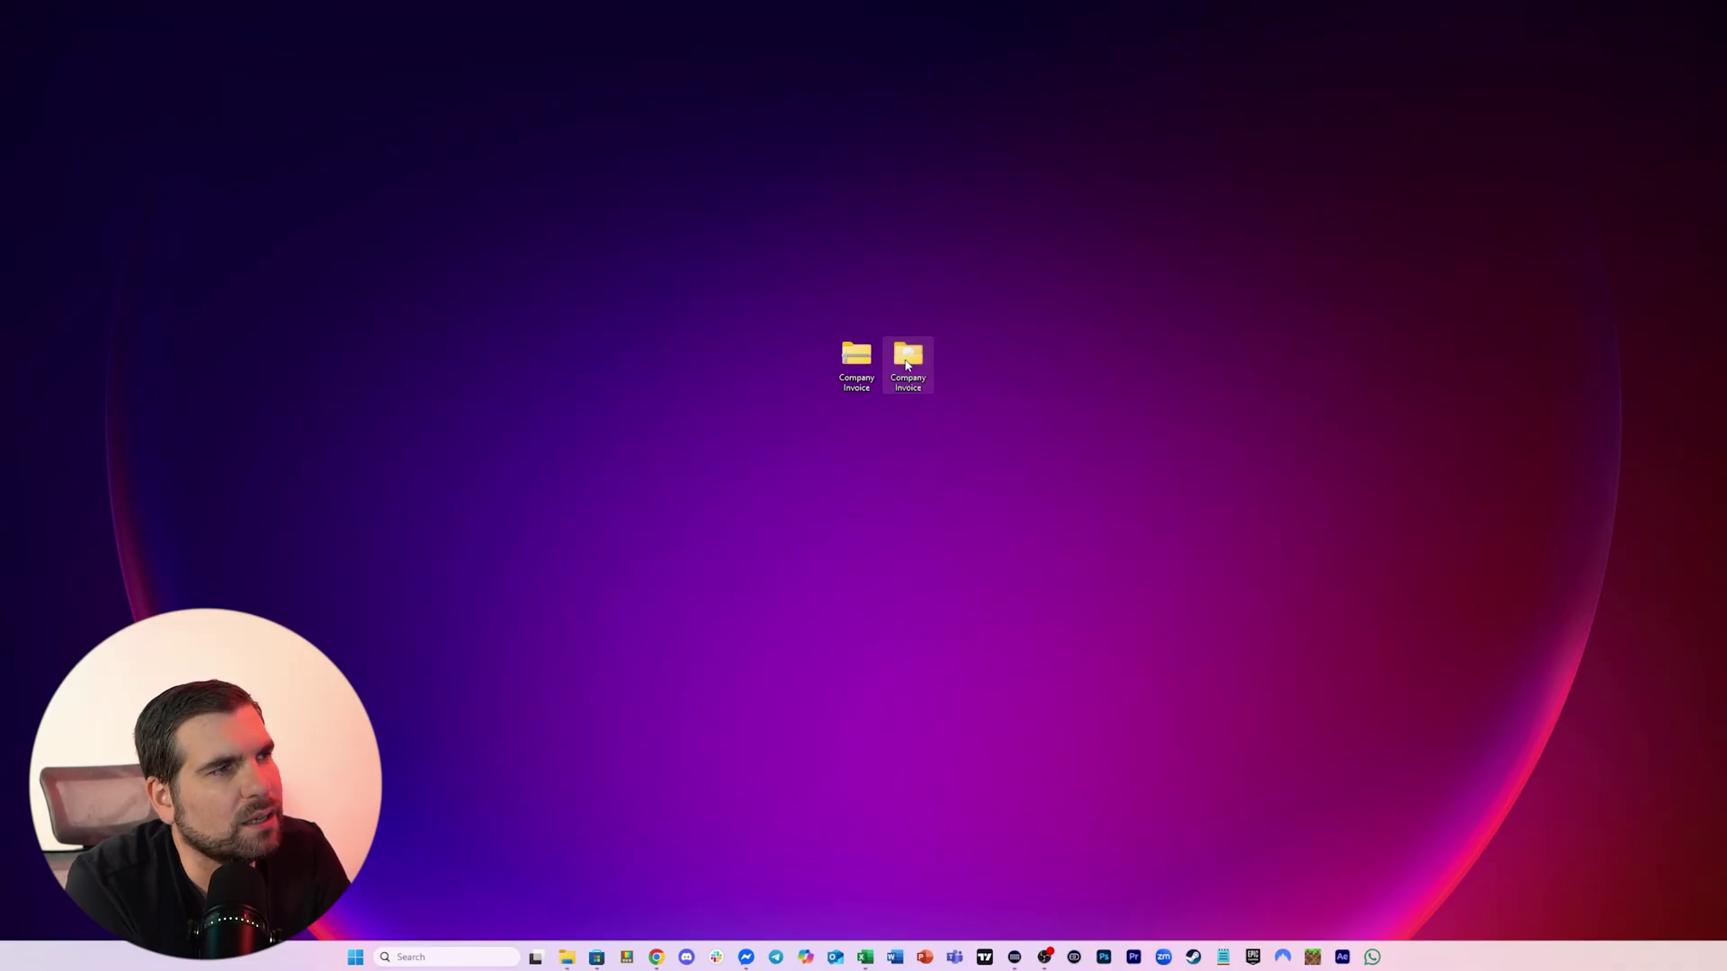
Move the second Company Invoice folder right and centre its Explorer window on screen
left_click_drag(906, 355, 1015, 361)
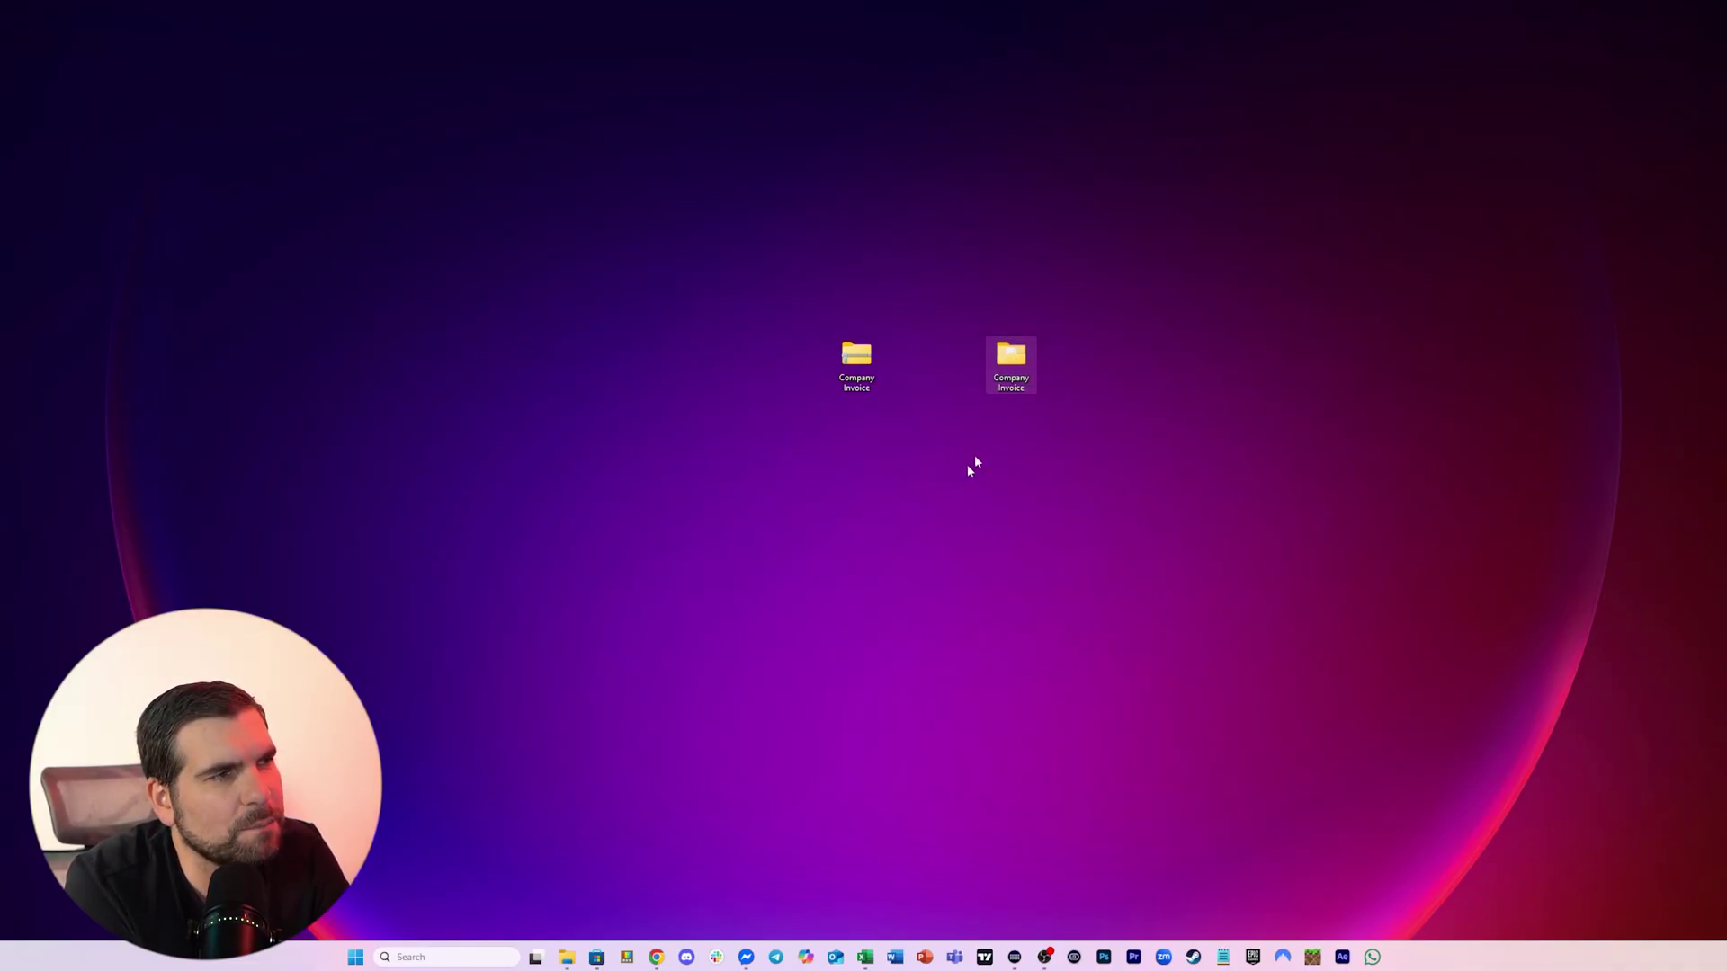
left_click_drag(1454, 189, 948, 102)
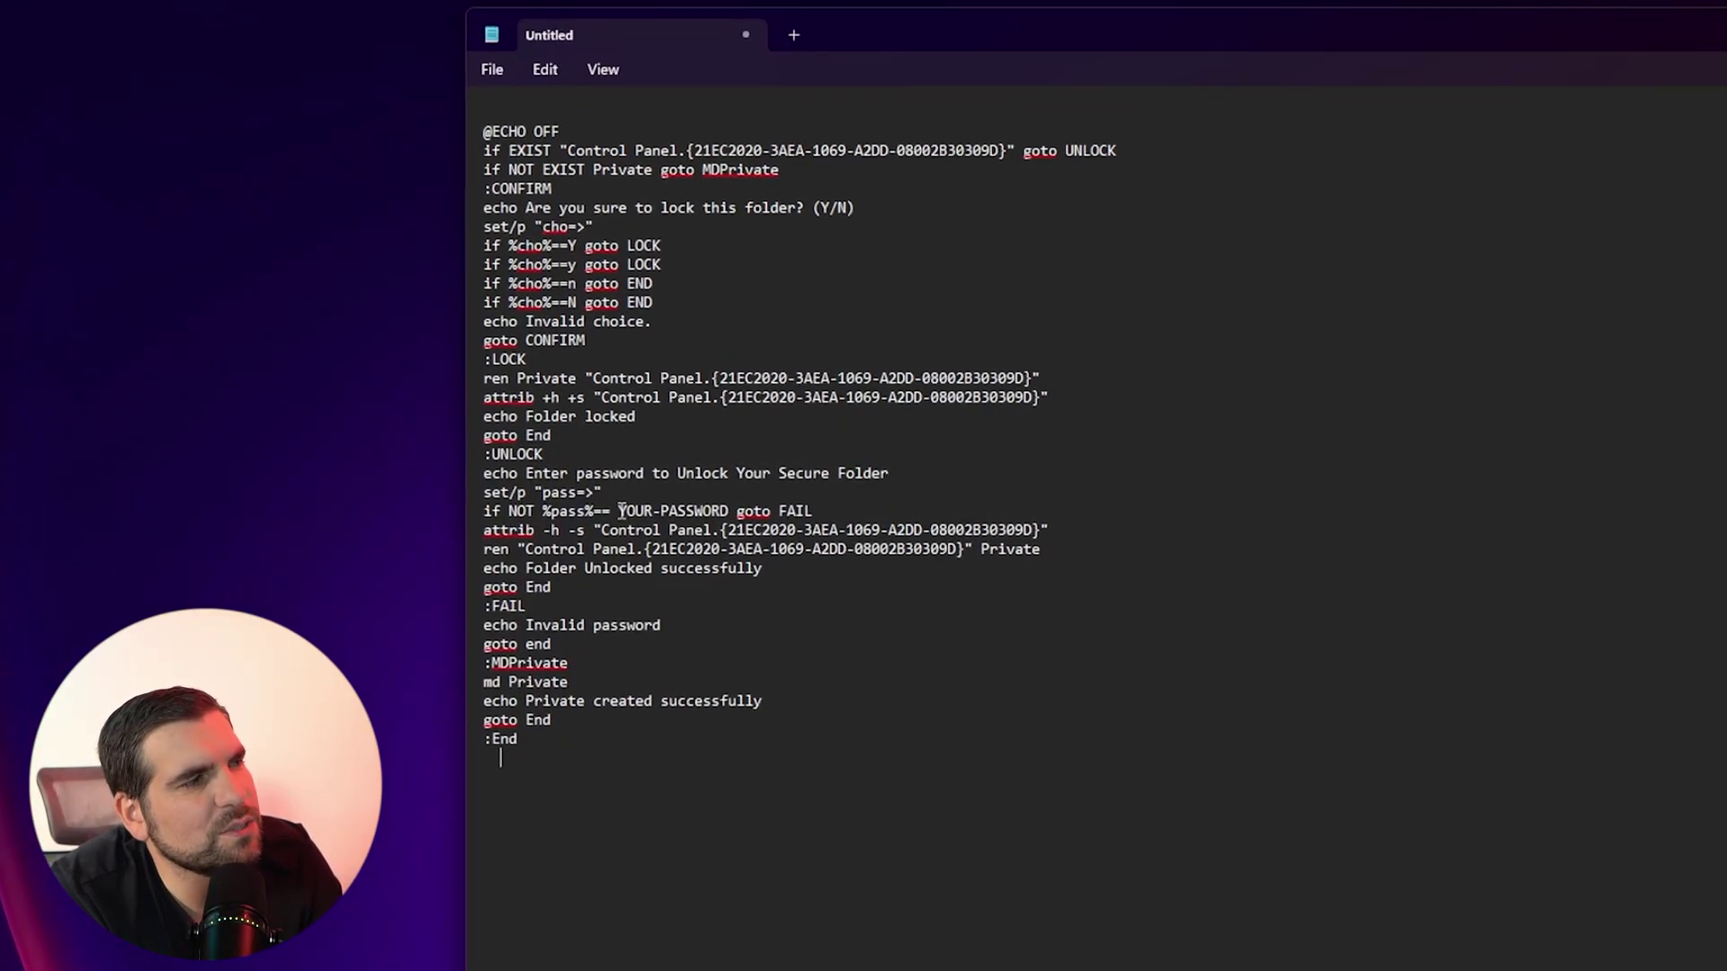
Remove the 'YOUR-' prefix from the password placeholder in the 'if NOT %pass%==' line
left_click_drag(629, 520, 754, 522)
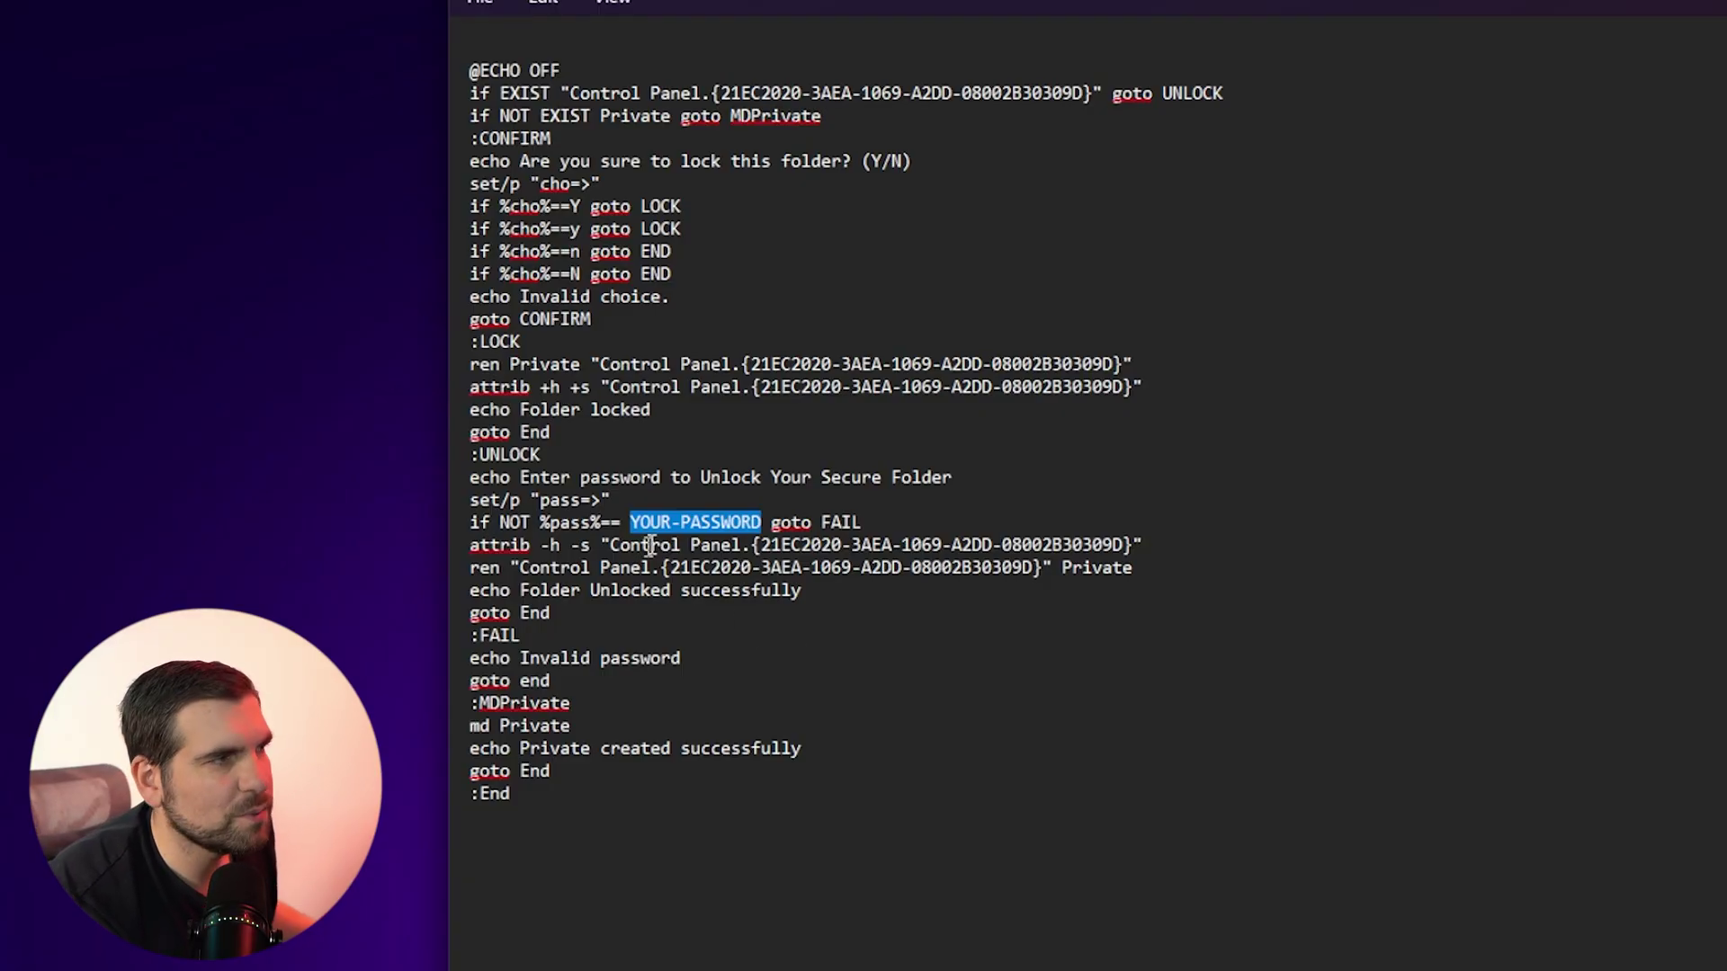
left_click(678, 520)
key("BackSpace")
key("BackSpace")
key("BackSpace")
key("BackSpace")
key("BackSpace")
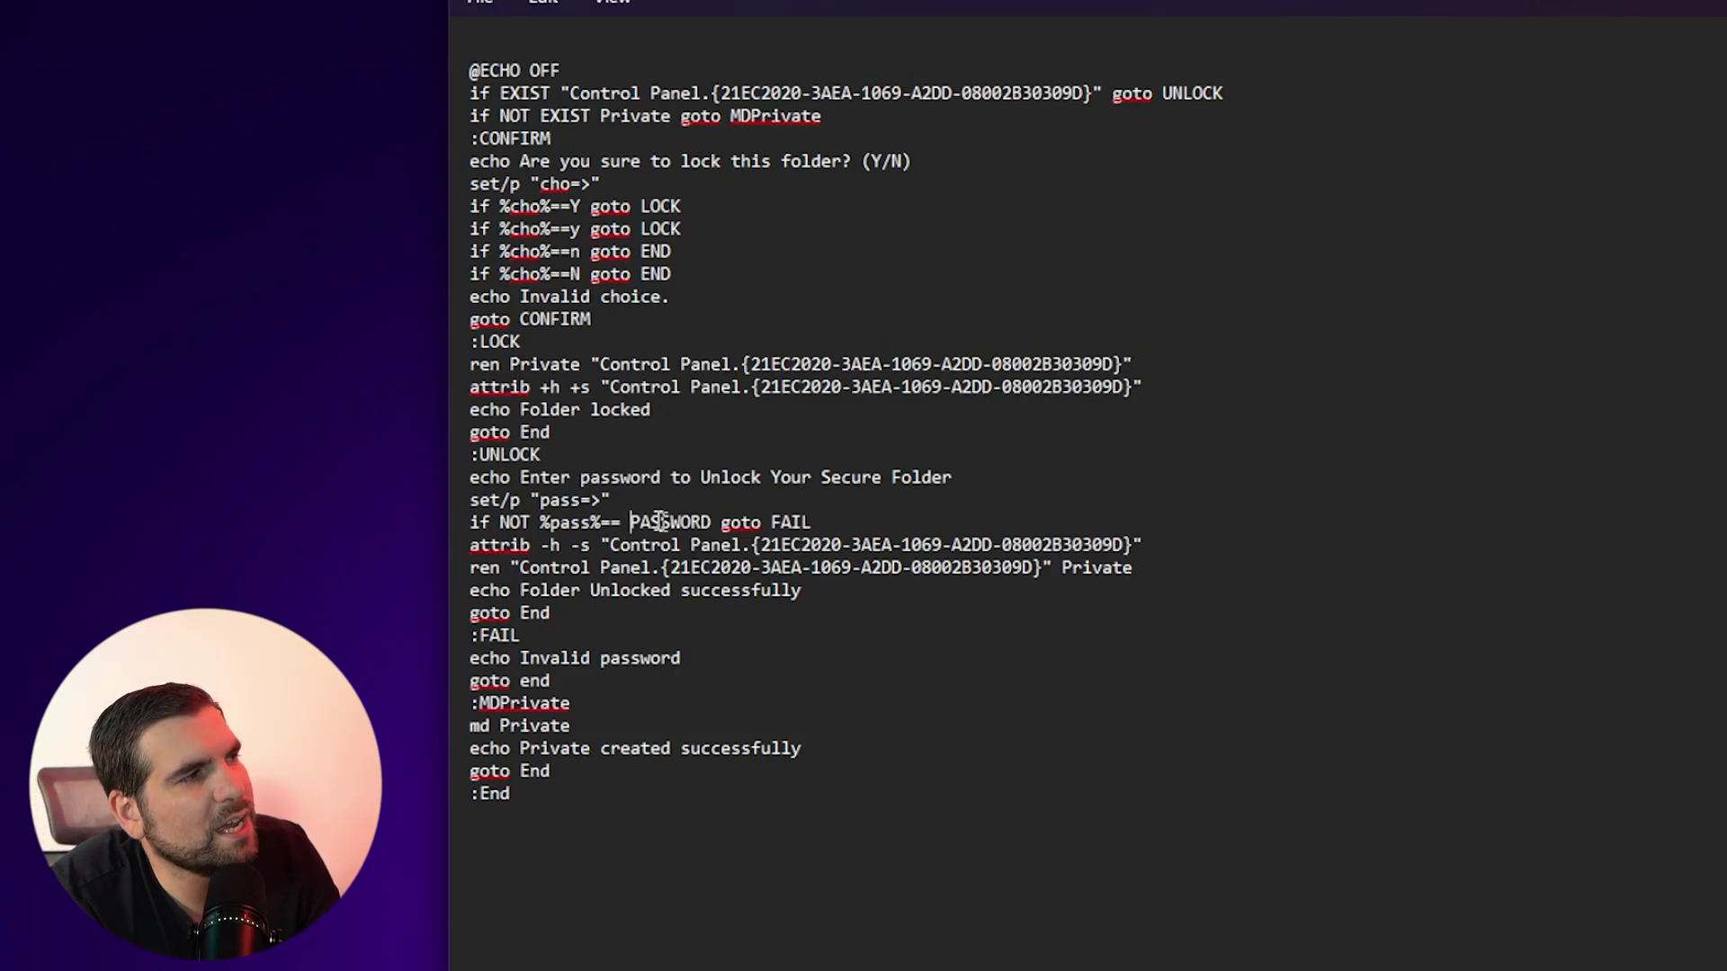
Save the script into Desktop > Company Invoice as 'Lock & Unlock.bat' with type All files
left_click(483, 4)
left_click(509, 246)
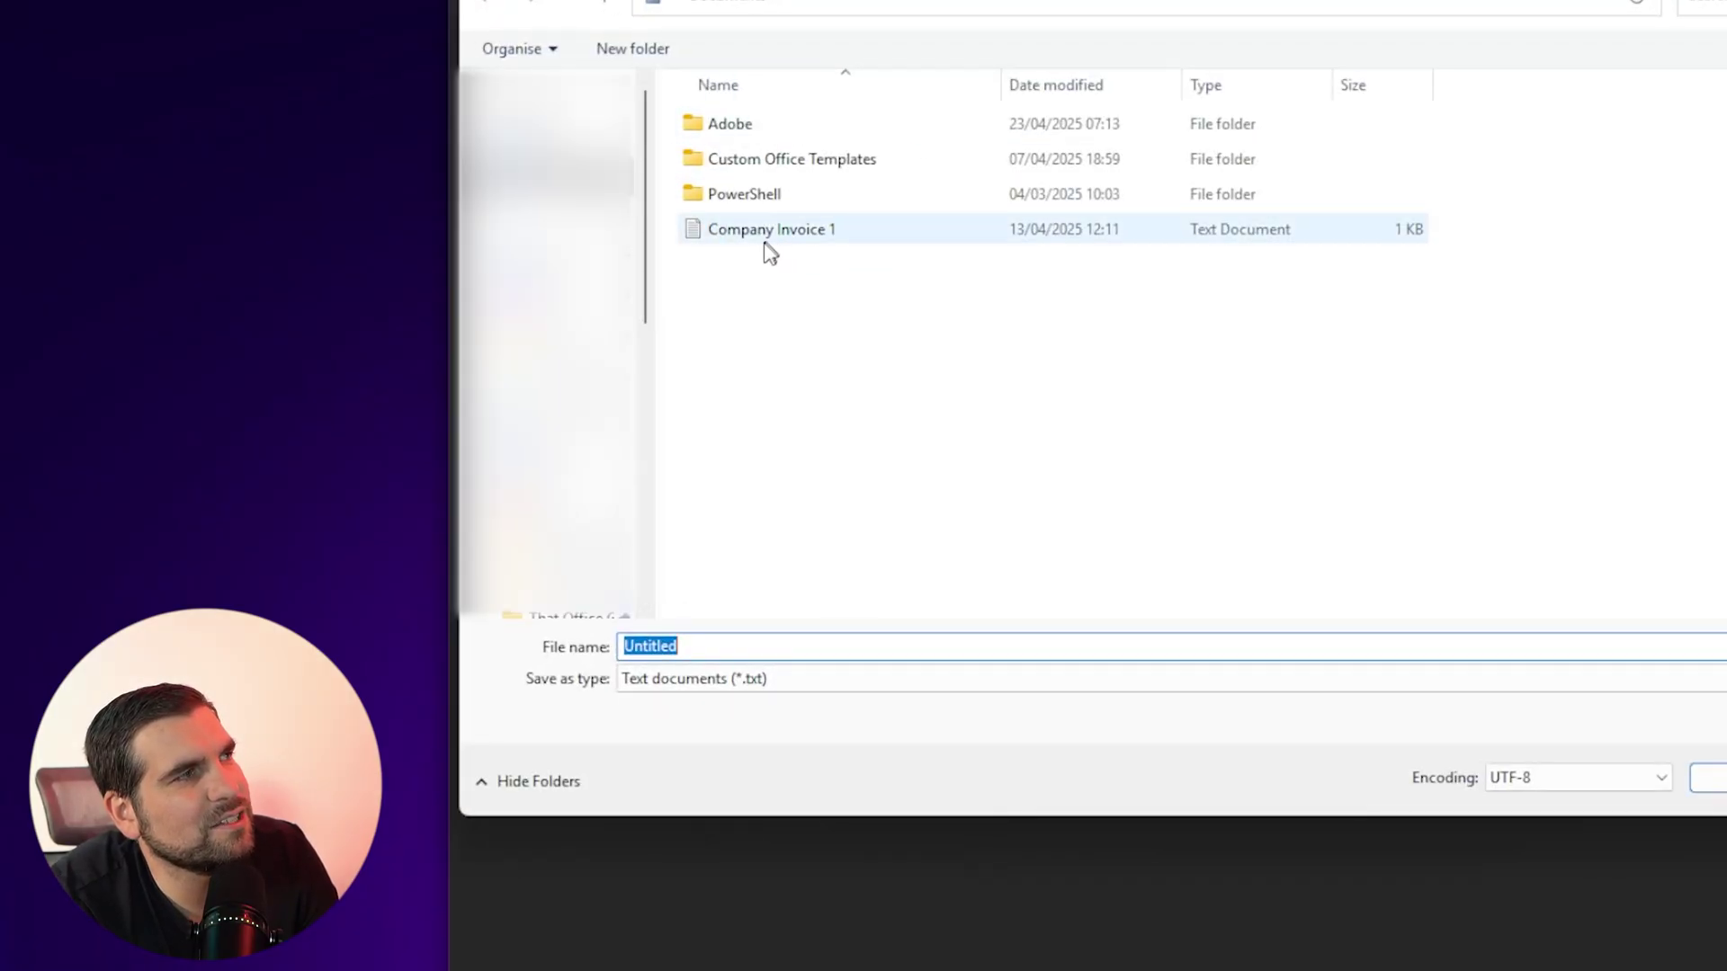
left_click(633, 256)
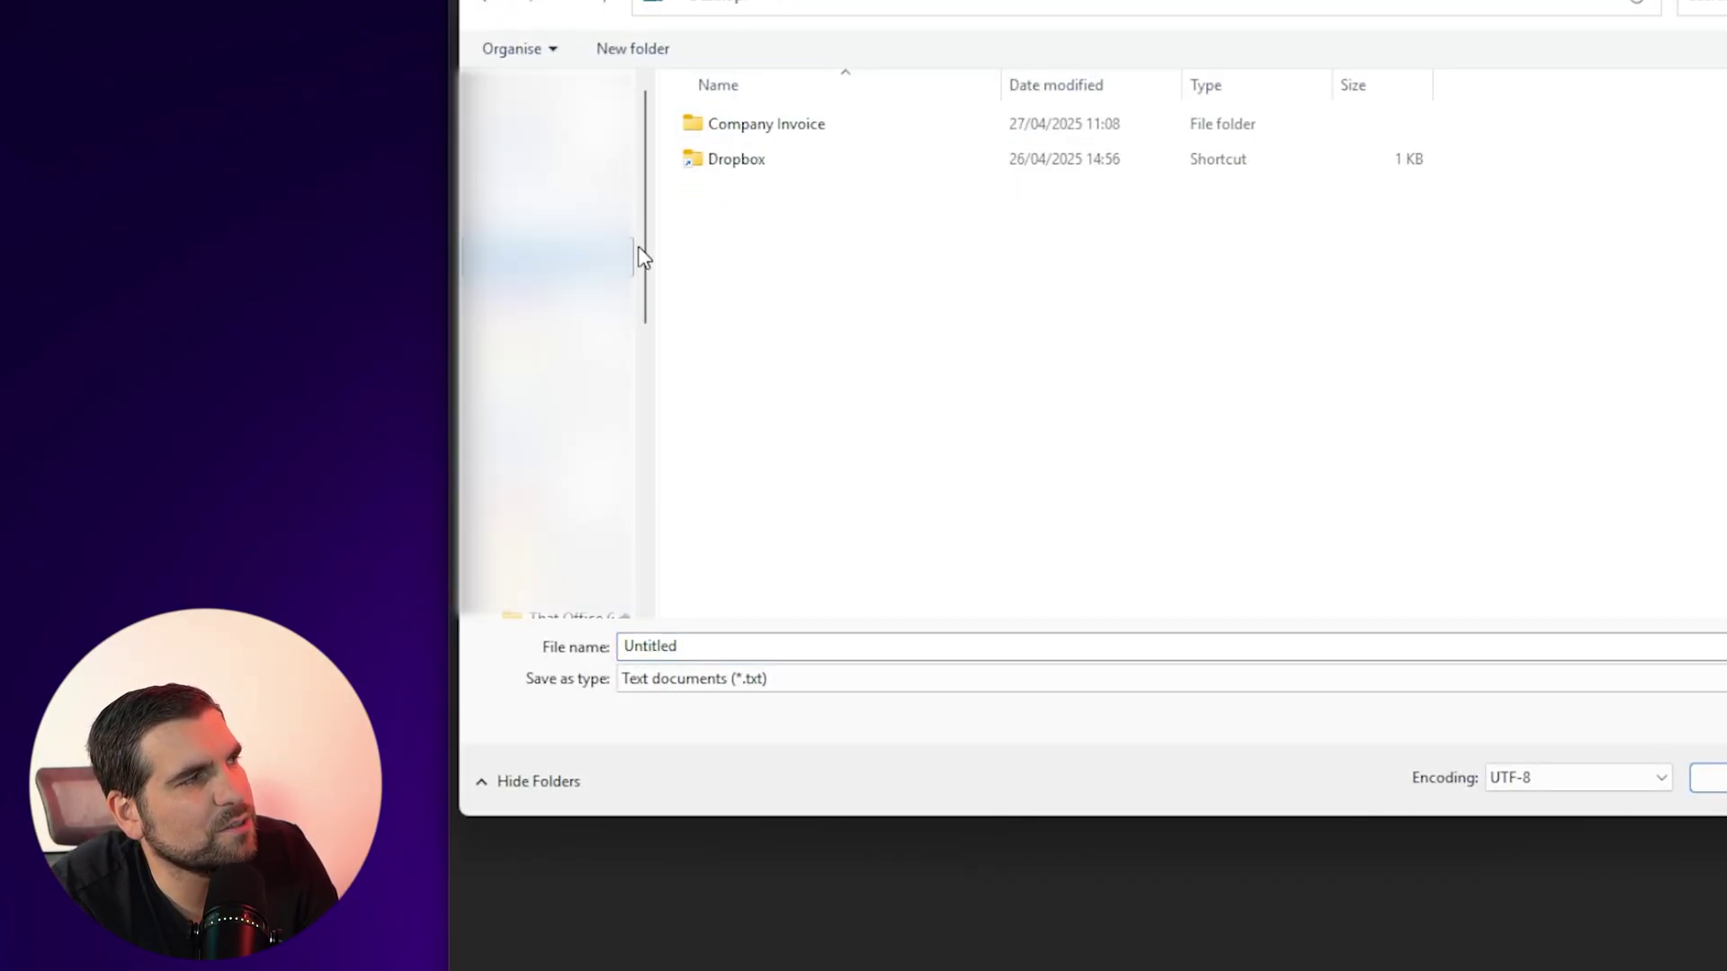
double_click(753, 126)
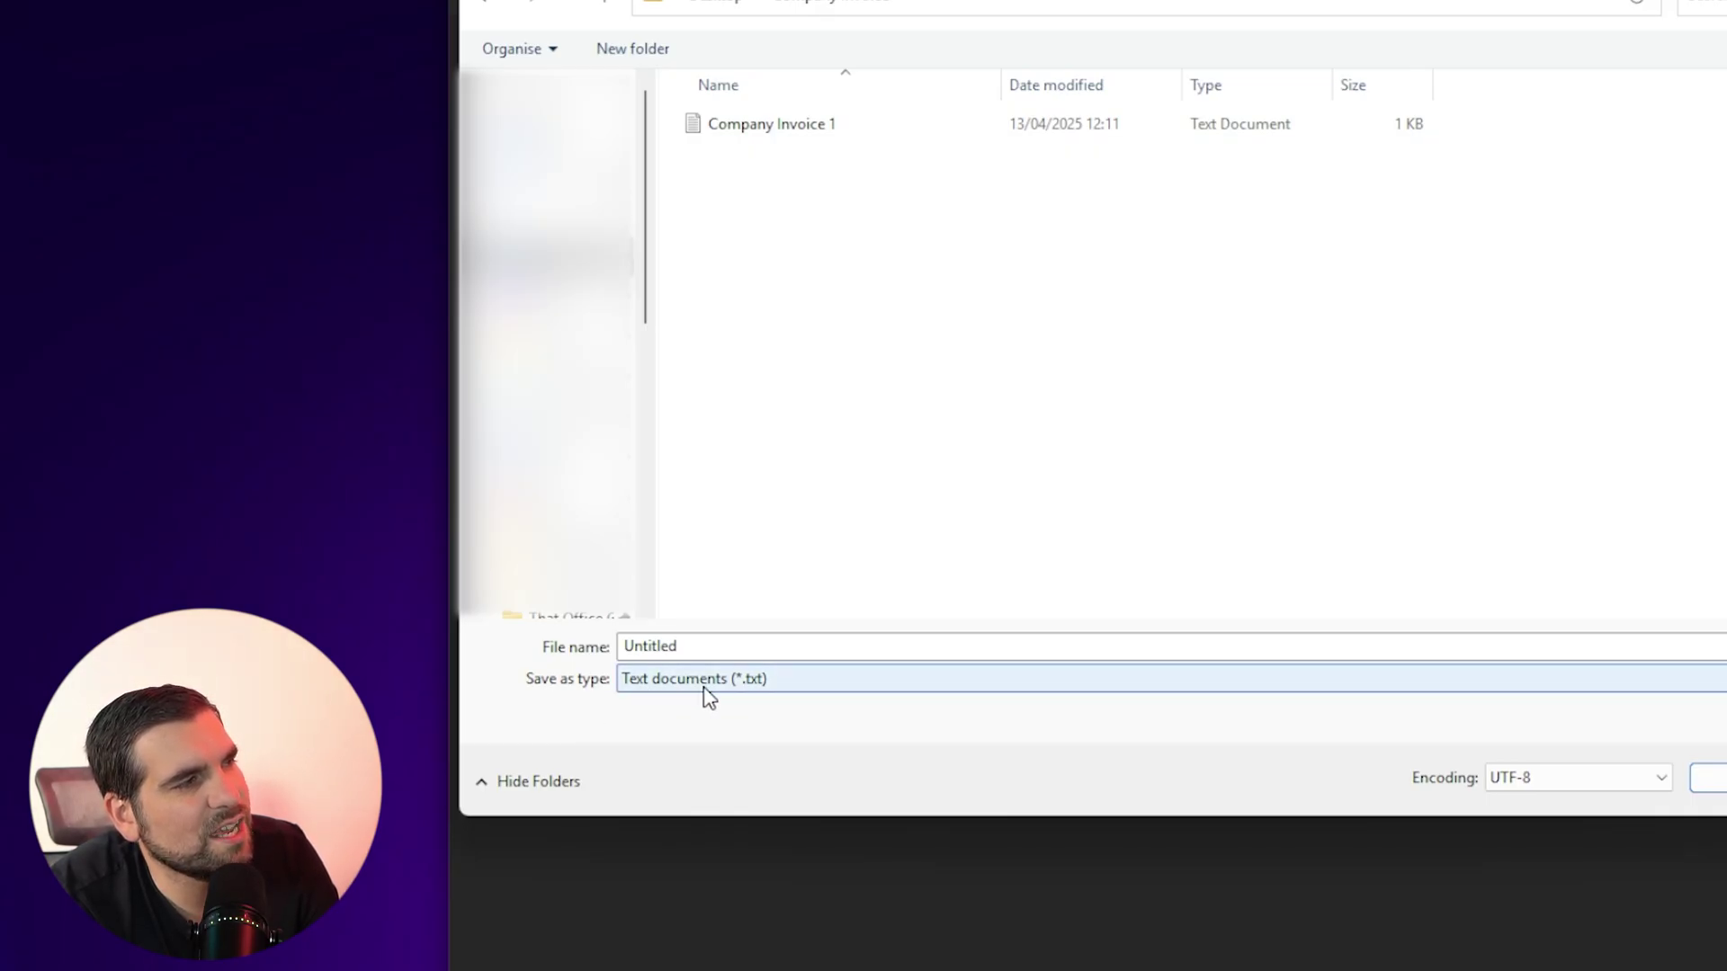
left_click(807, 683)
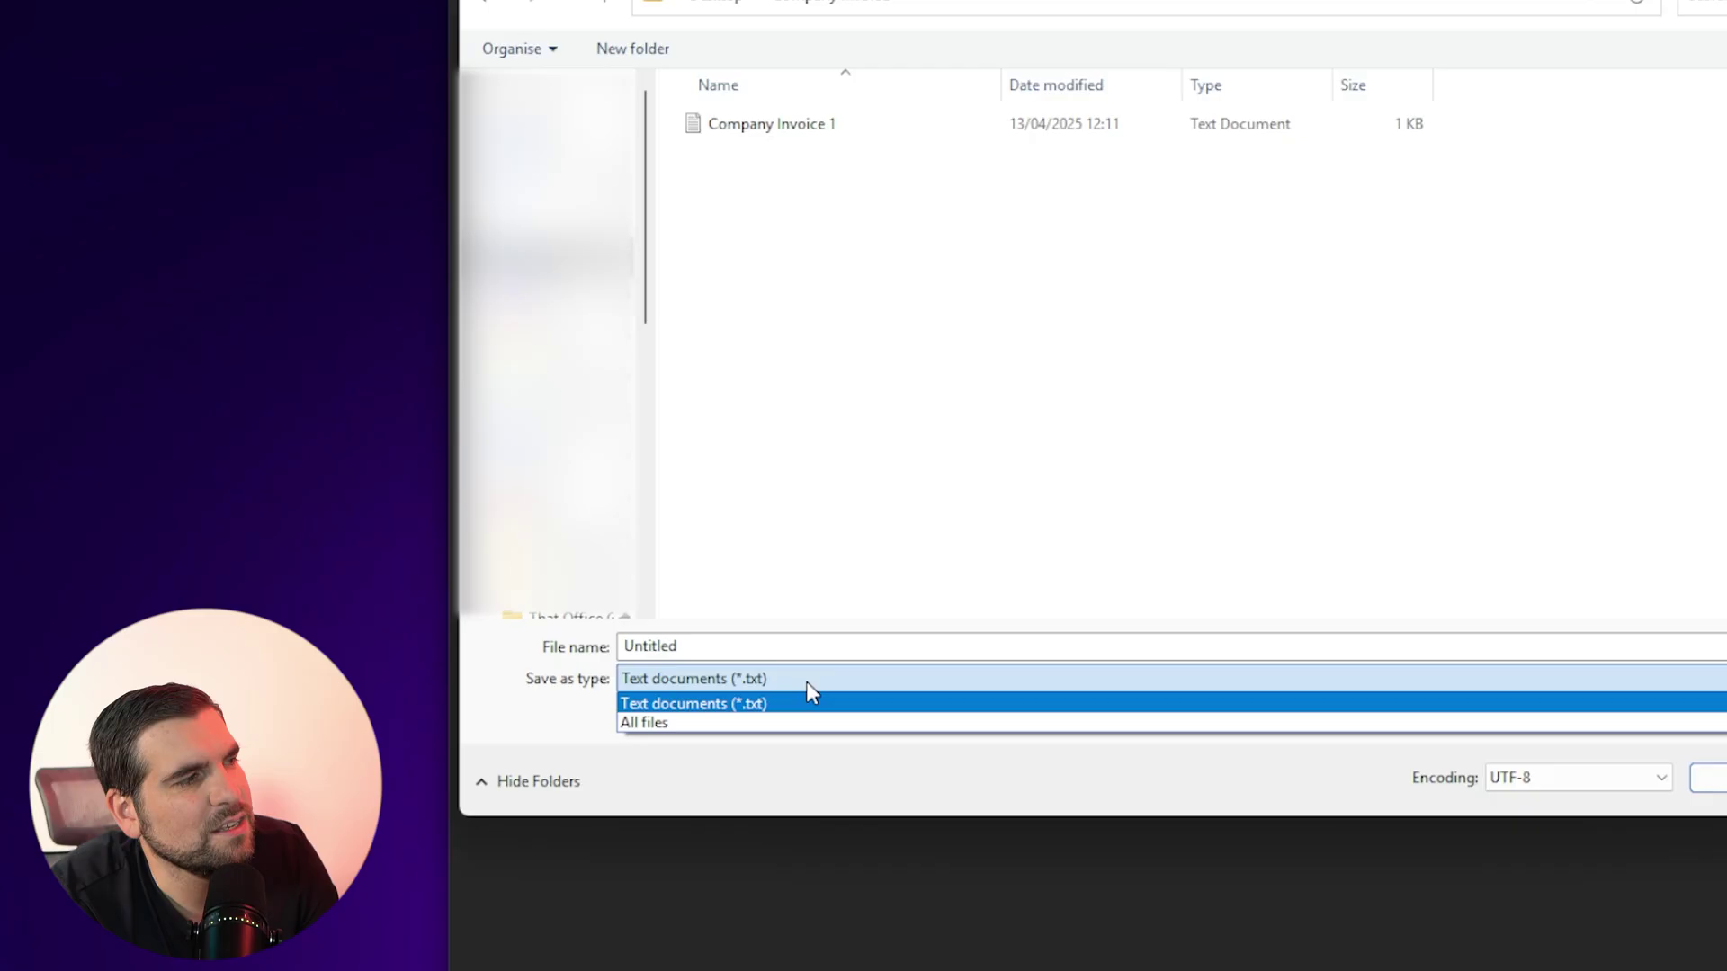
left_click(673, 725)
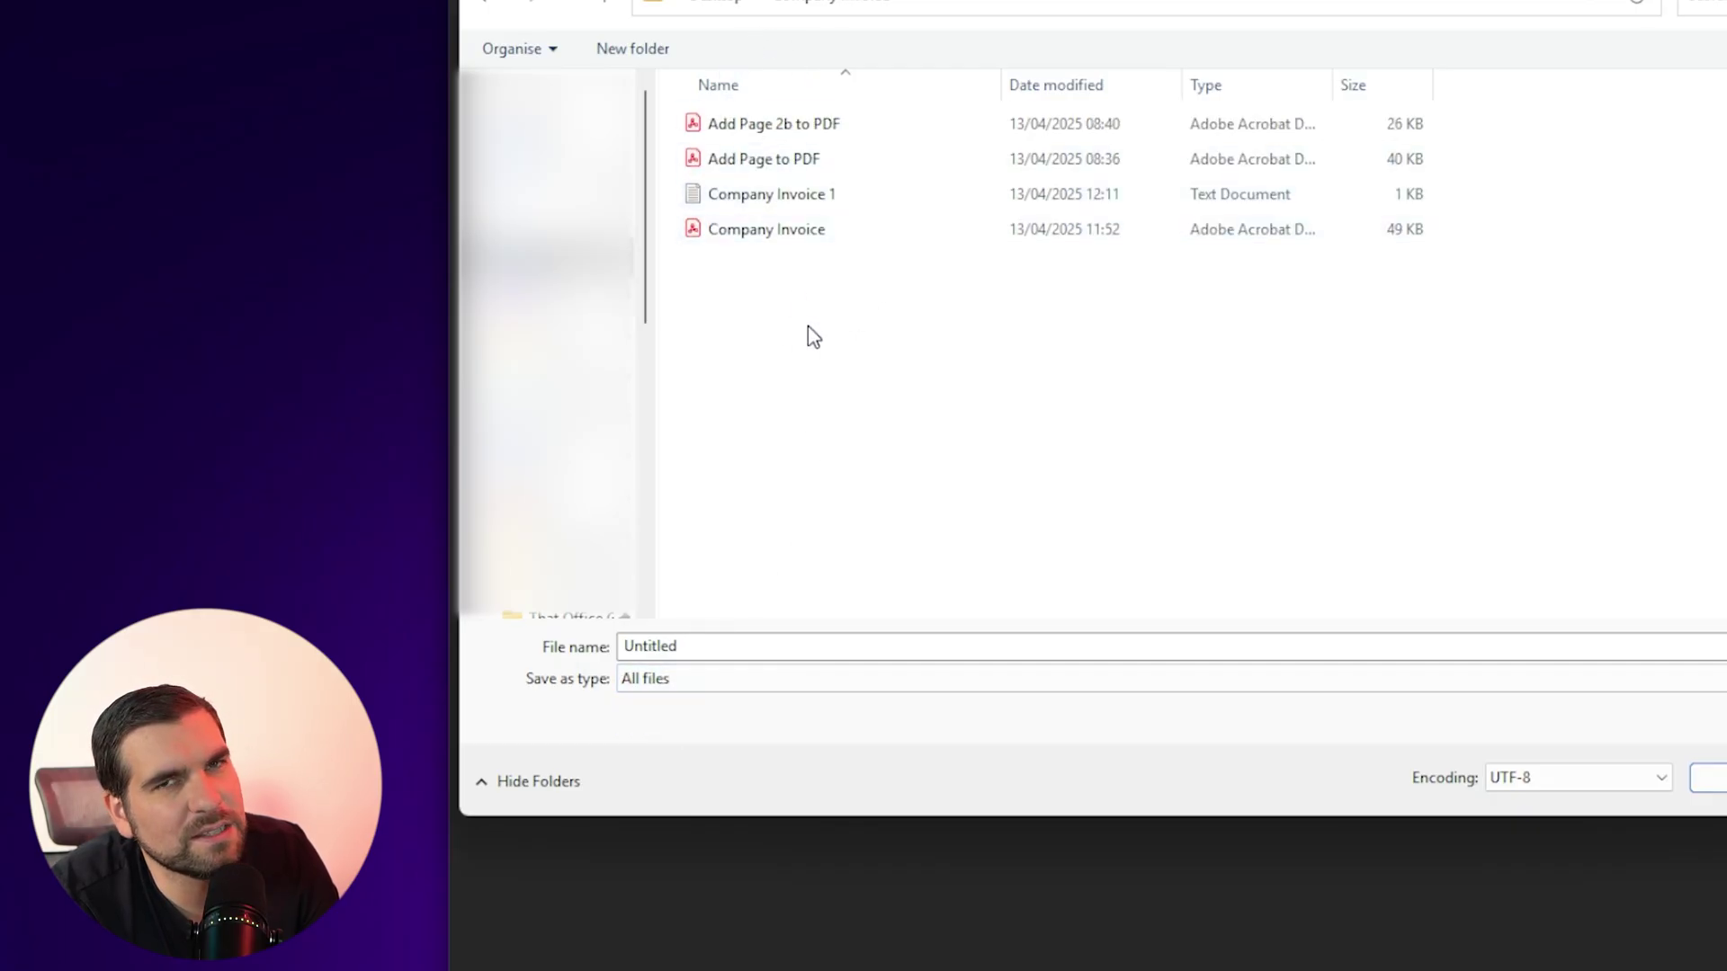
double_click(696, 648)
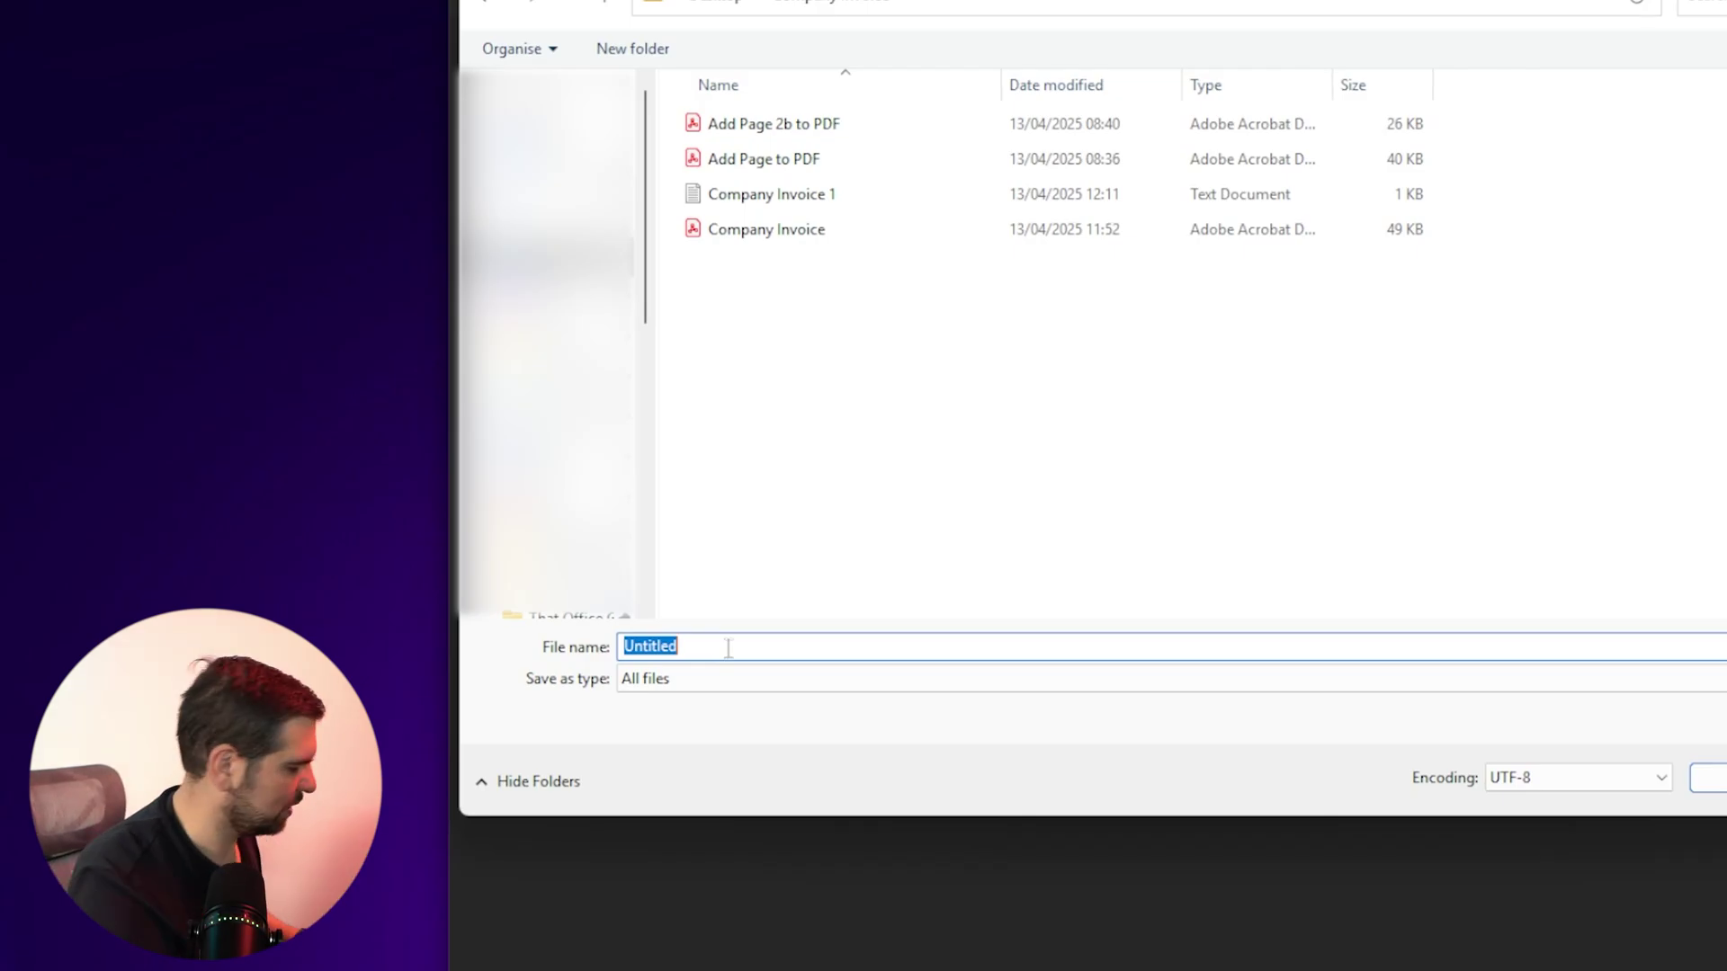
type("Lock ")
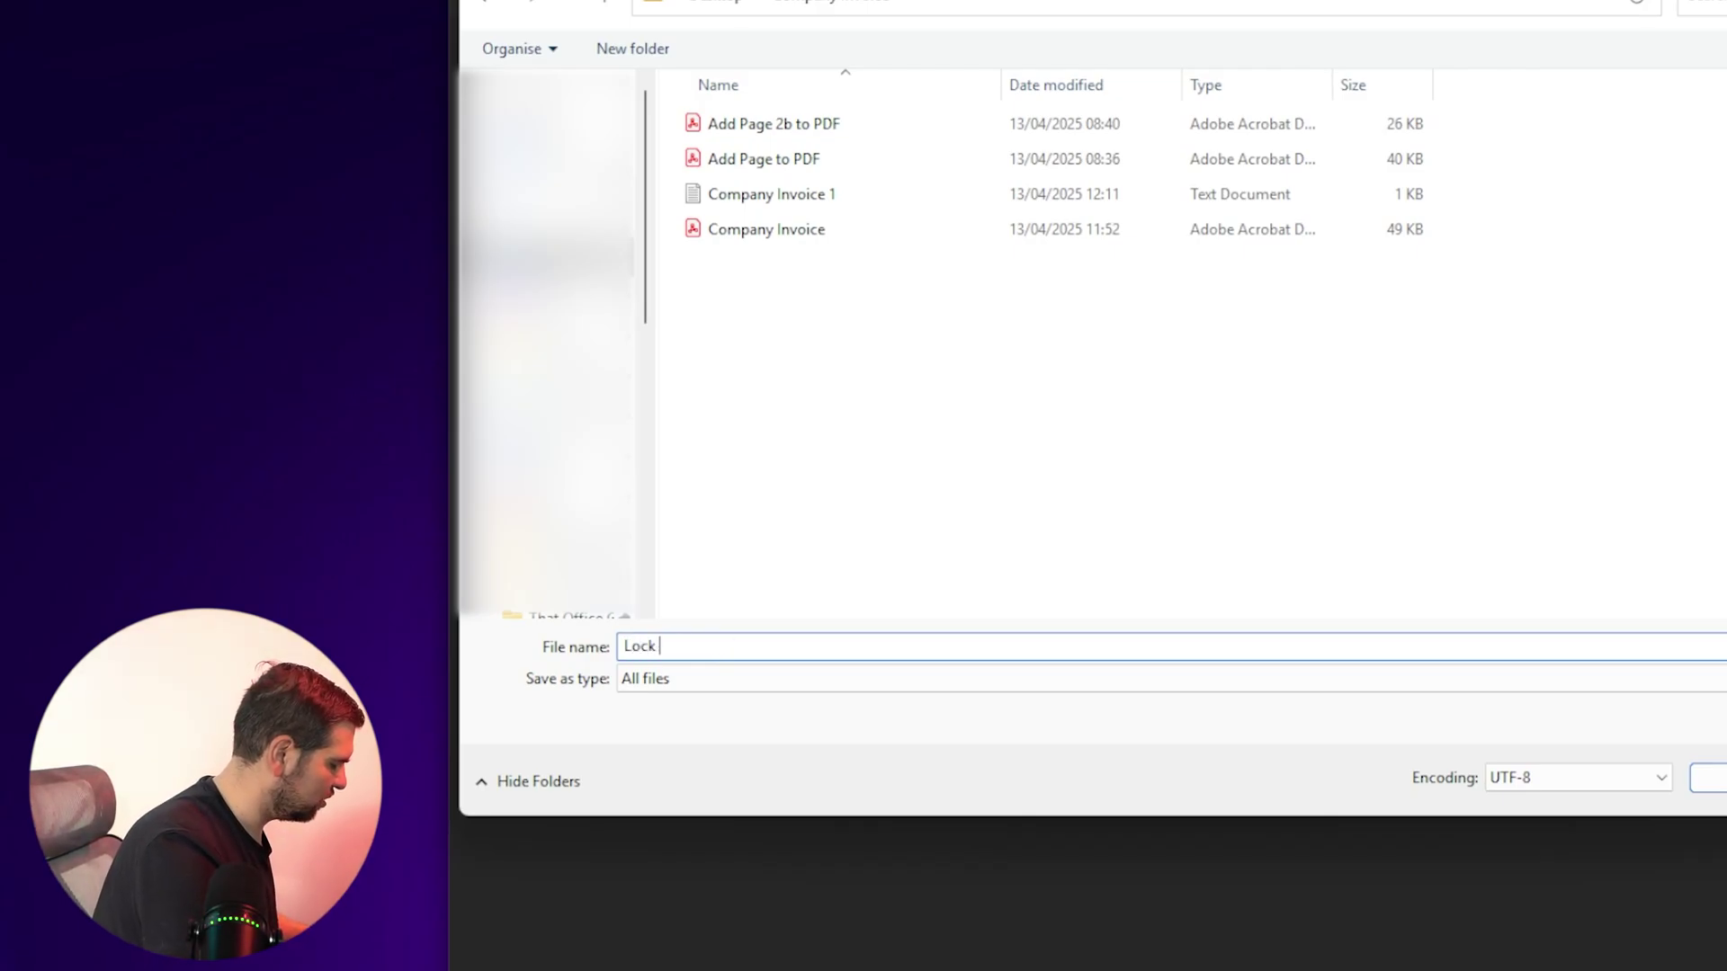
type("& Unlock")
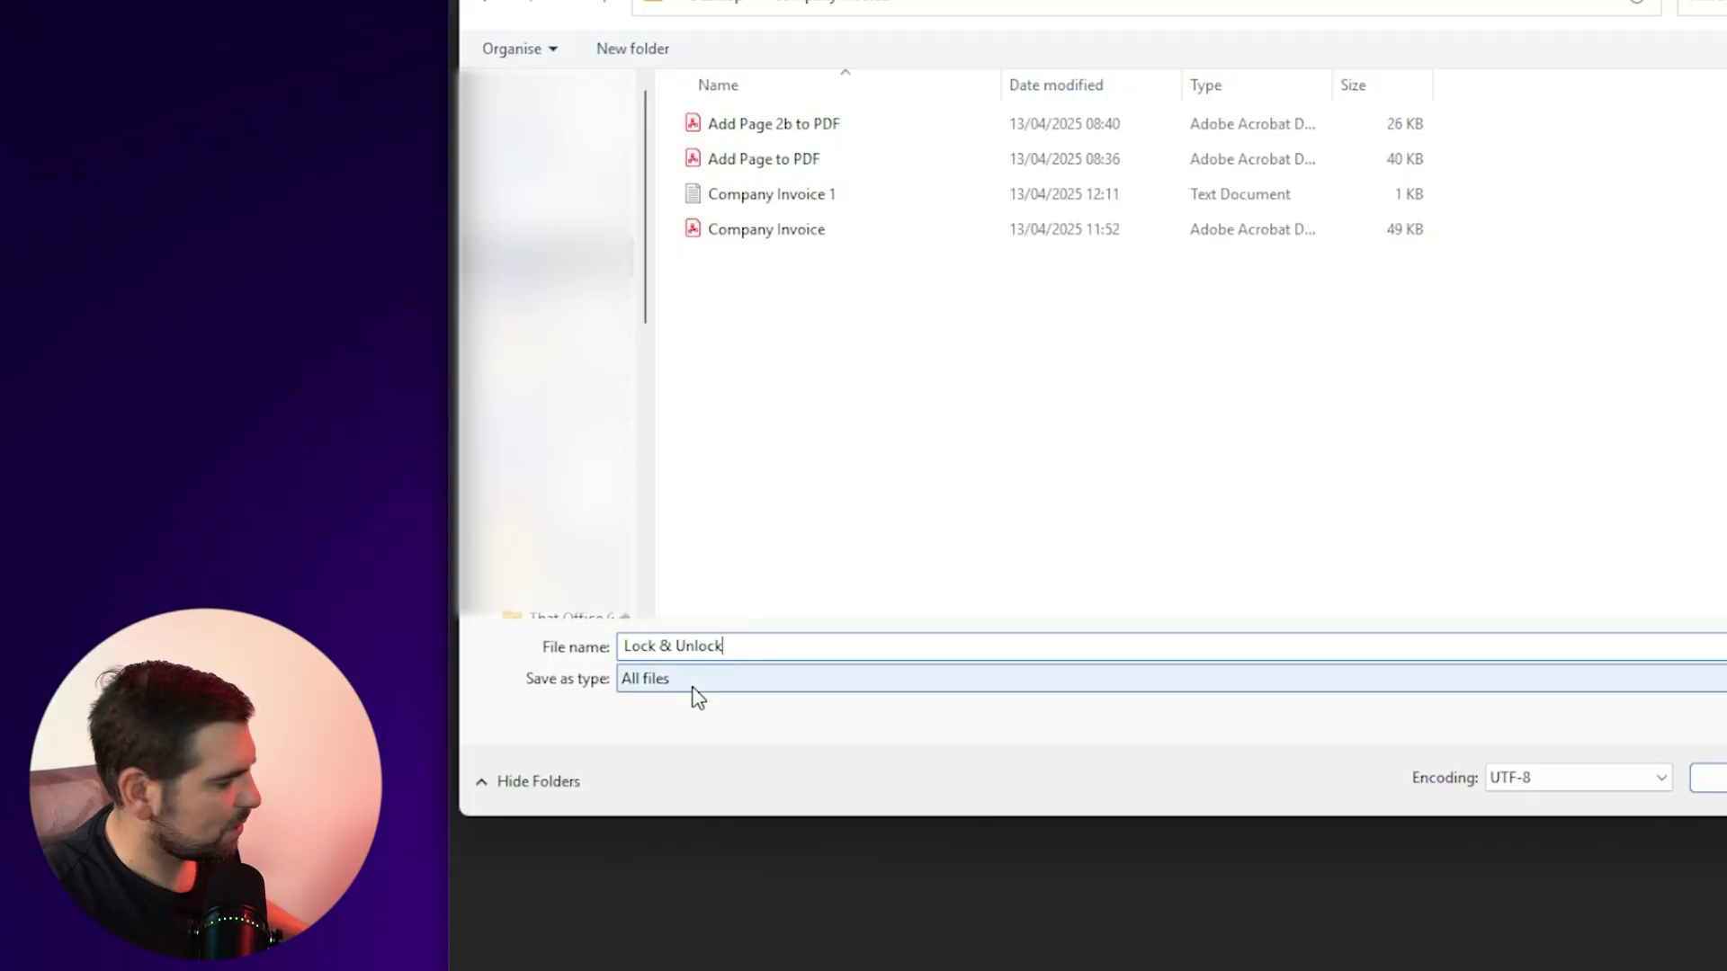
type(".")
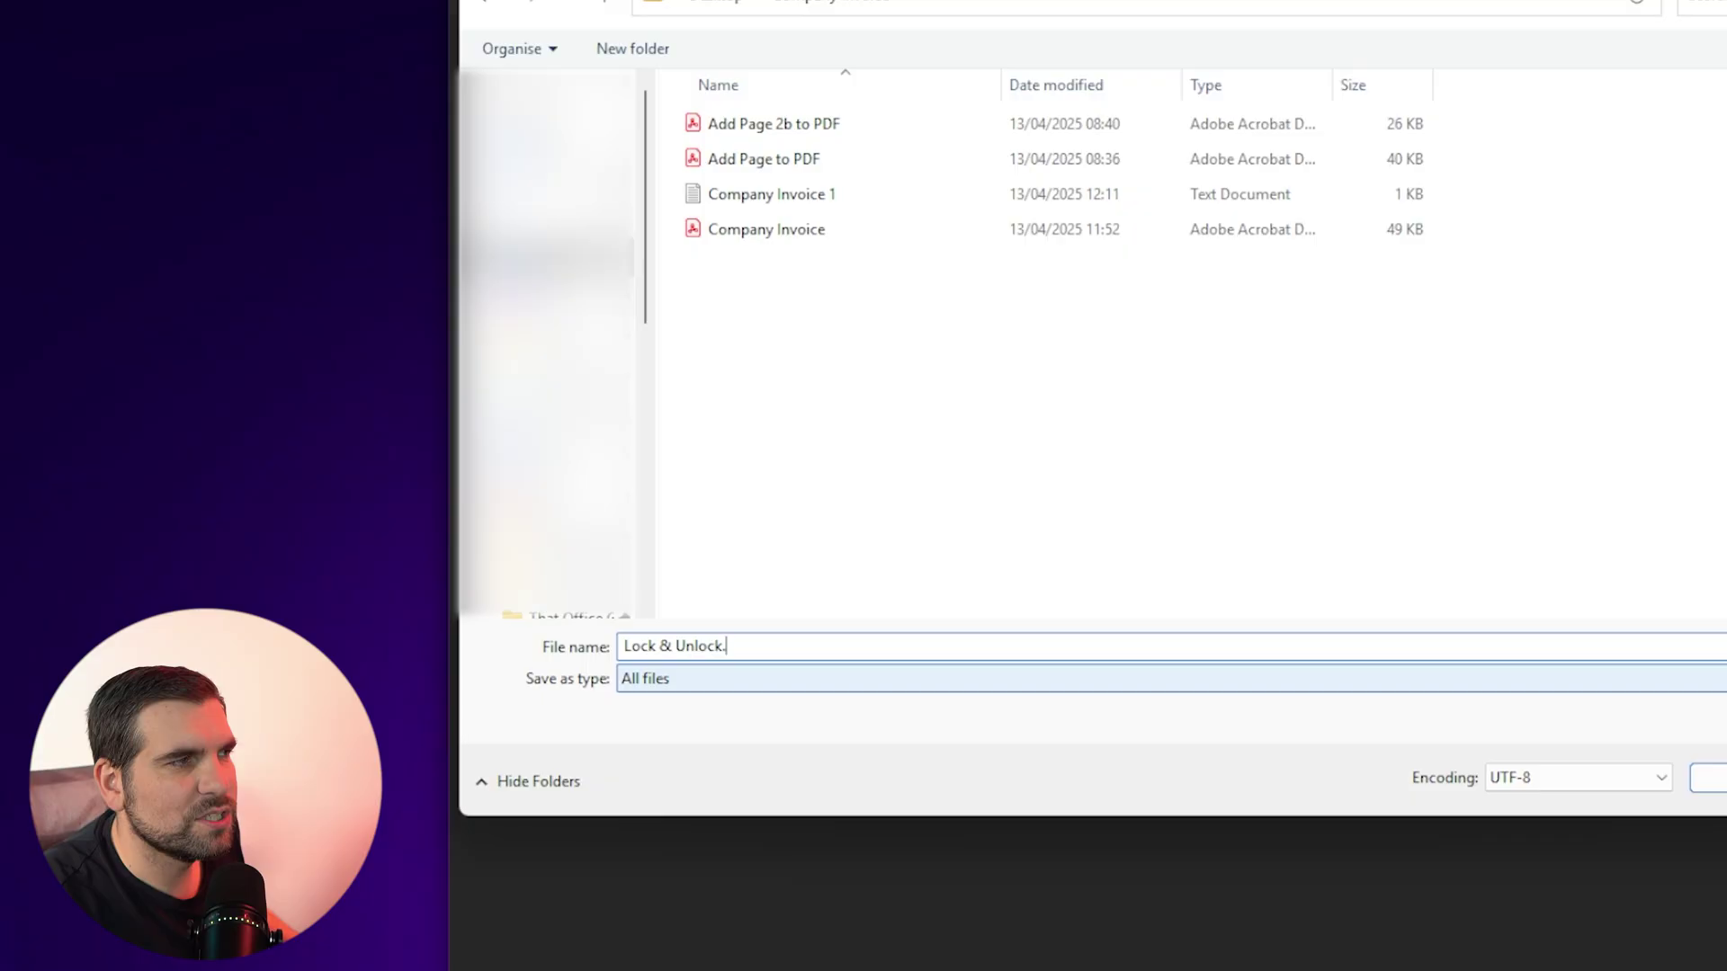
type("bat")
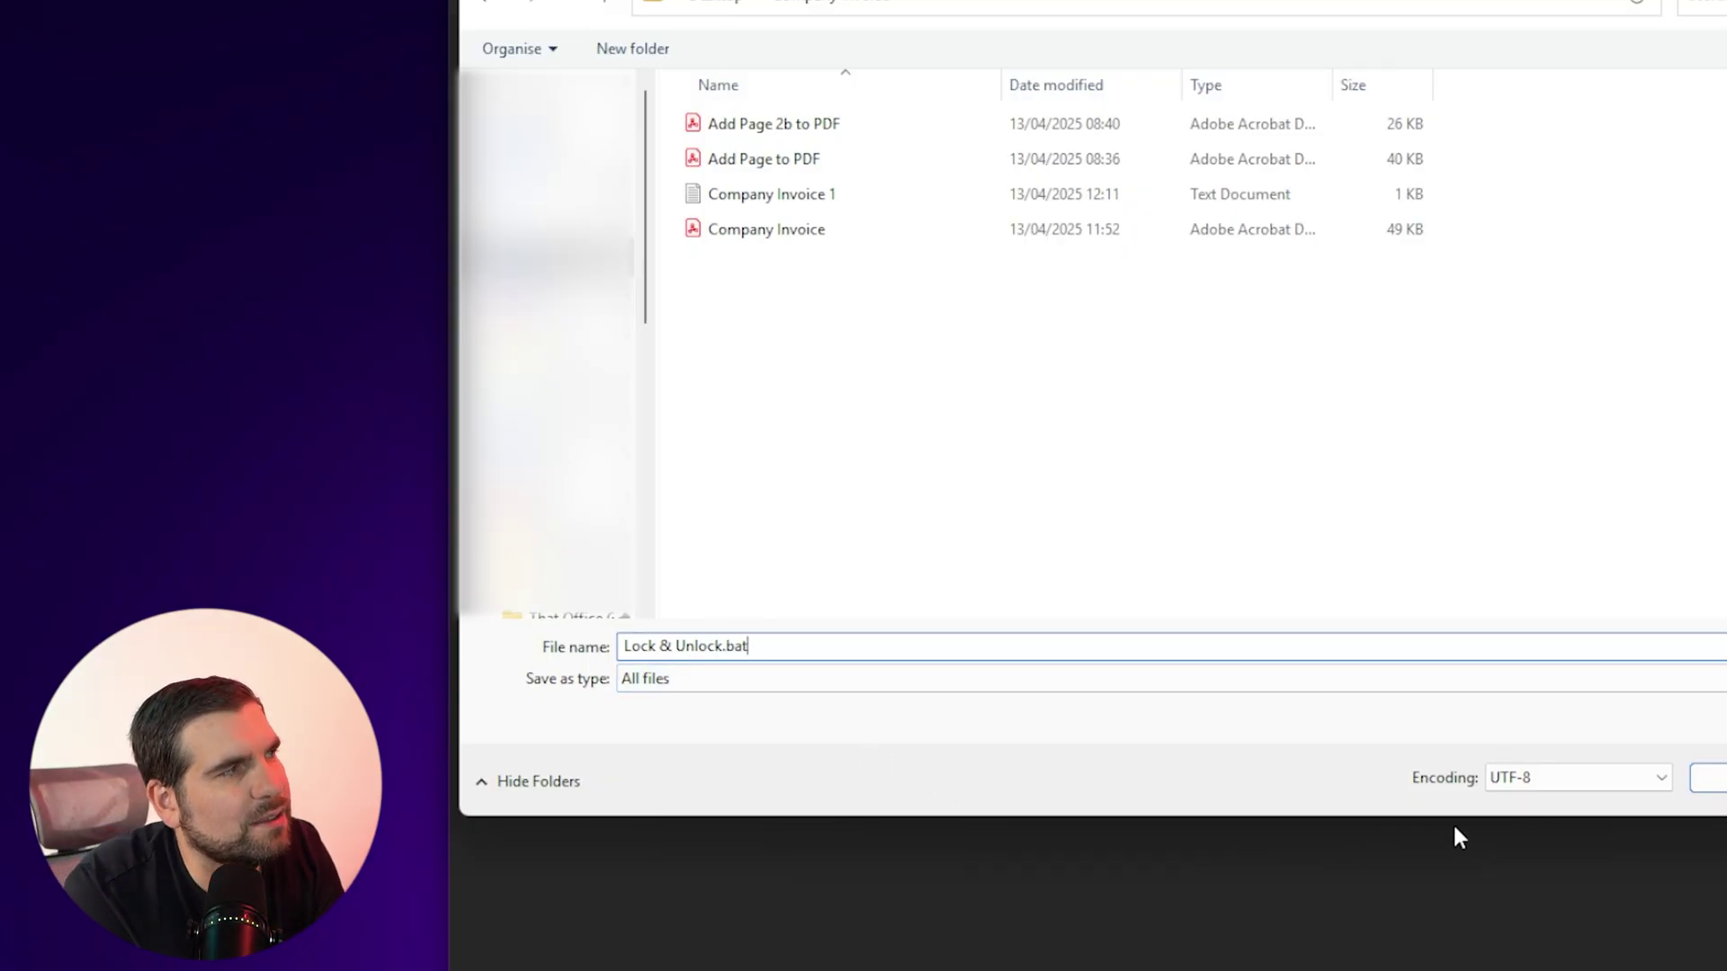
left_click(1709, 778)
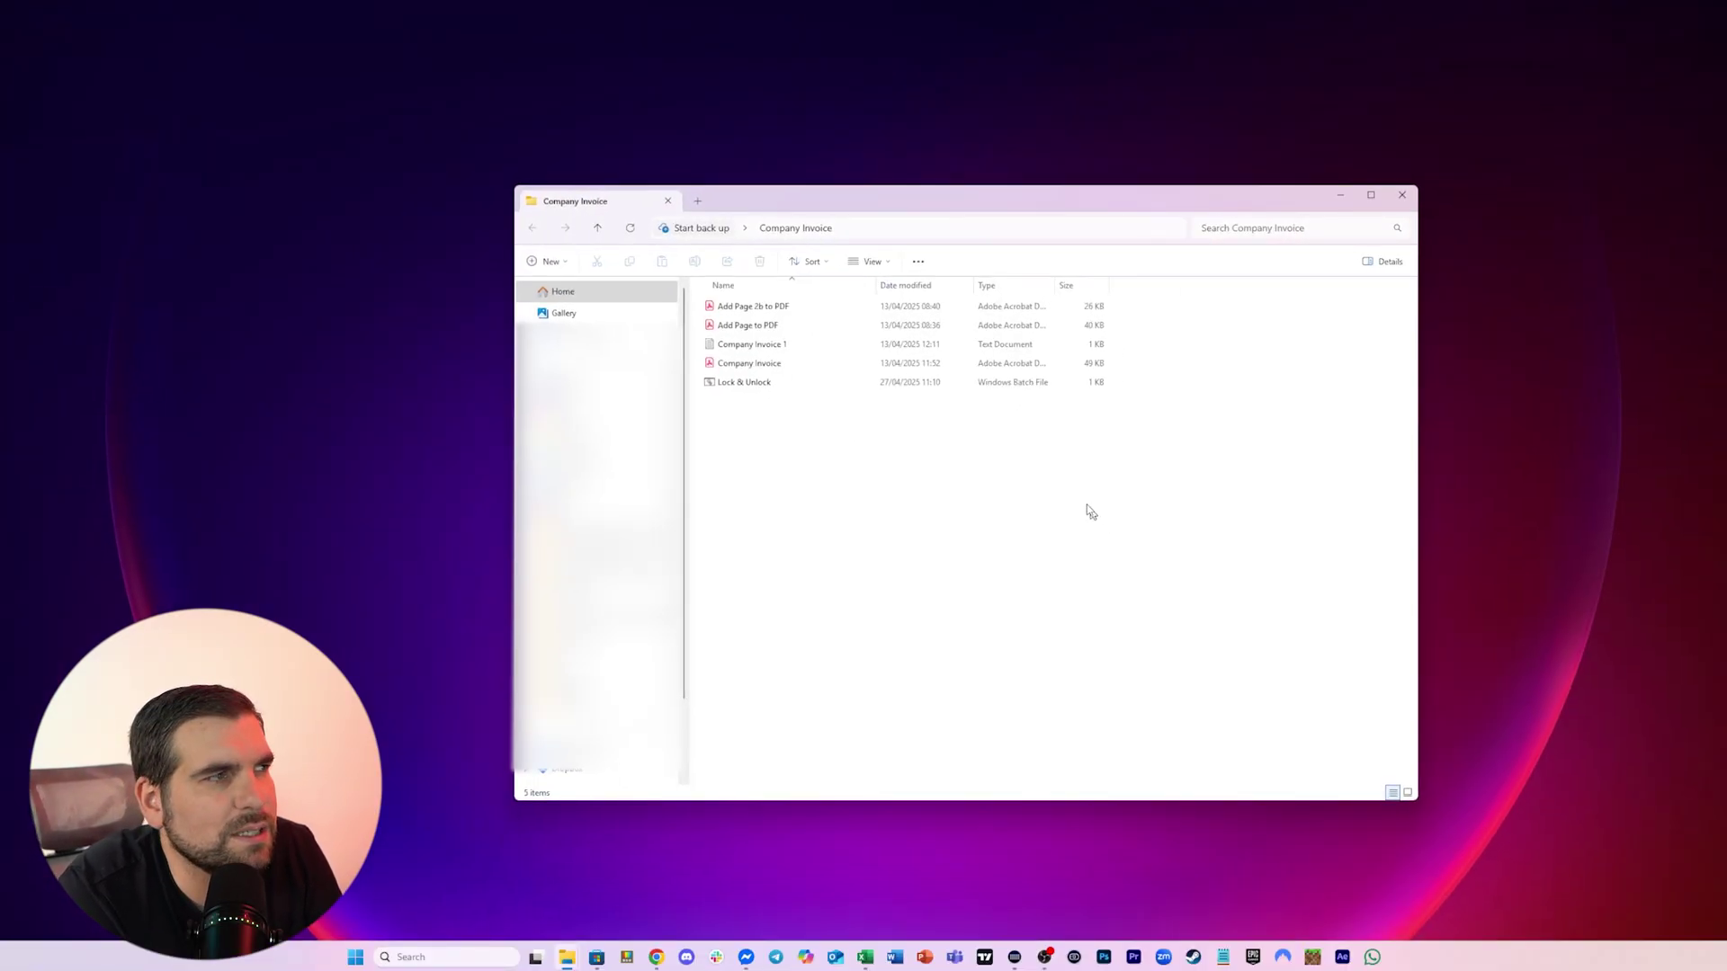
Select the four invoice files in Company Invoice and drag them into the Private folder
left_click(719, 389)
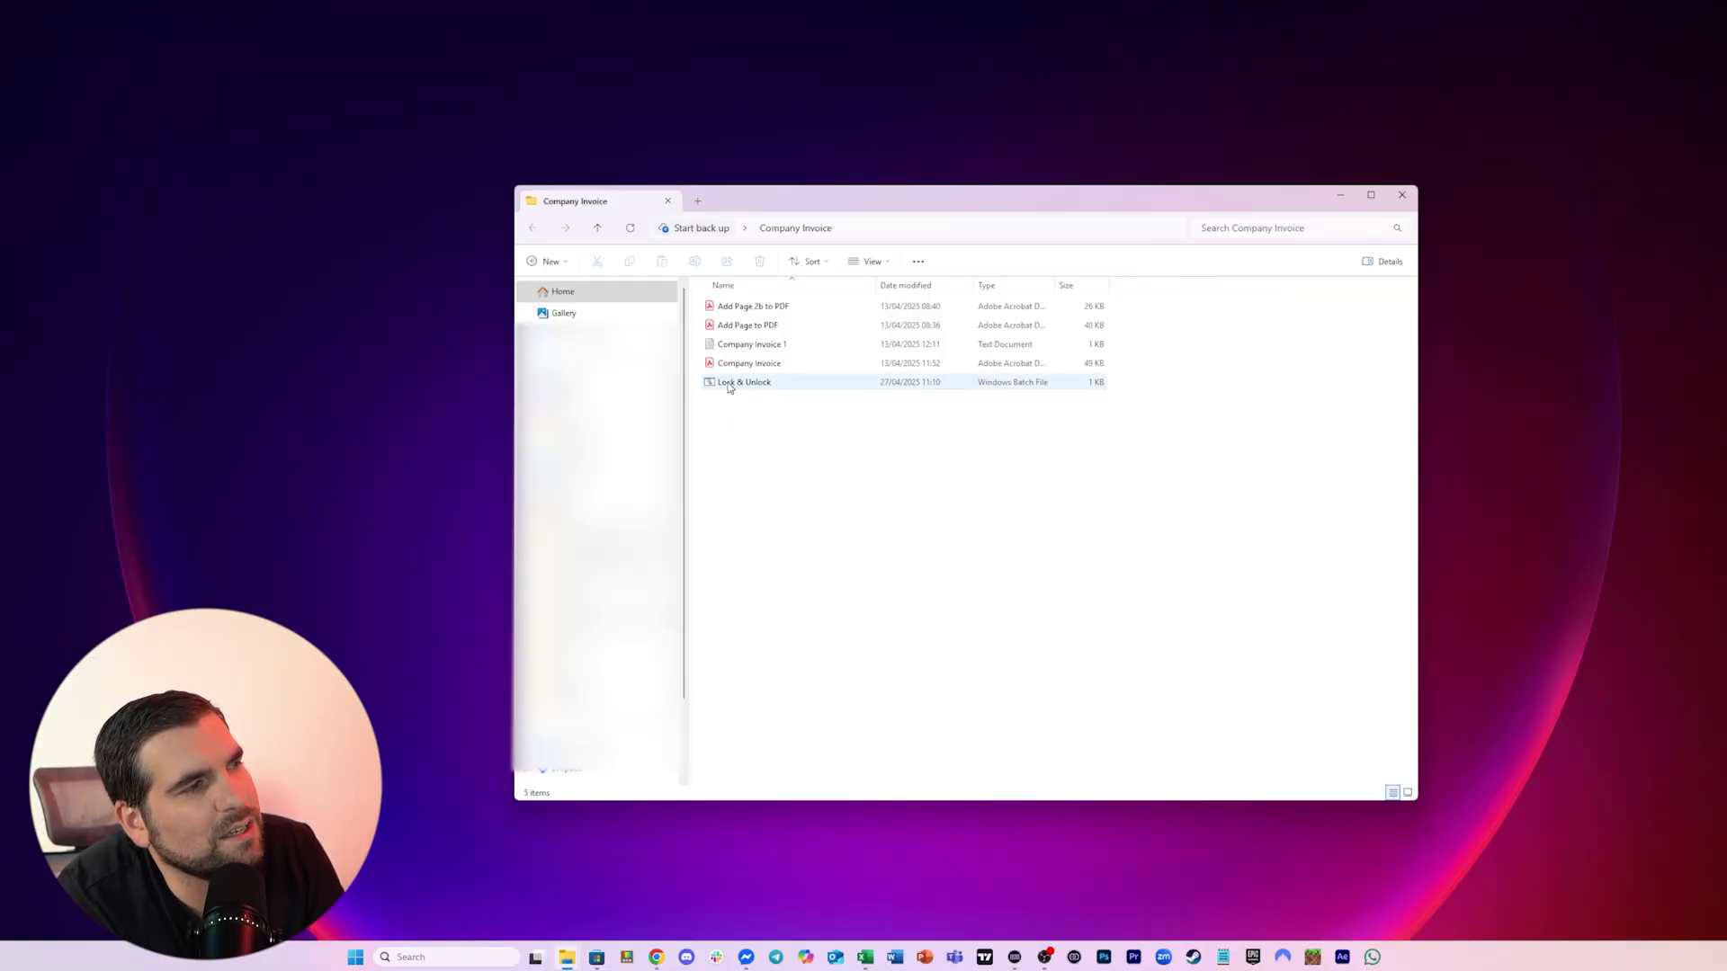
left_click(729, 387)
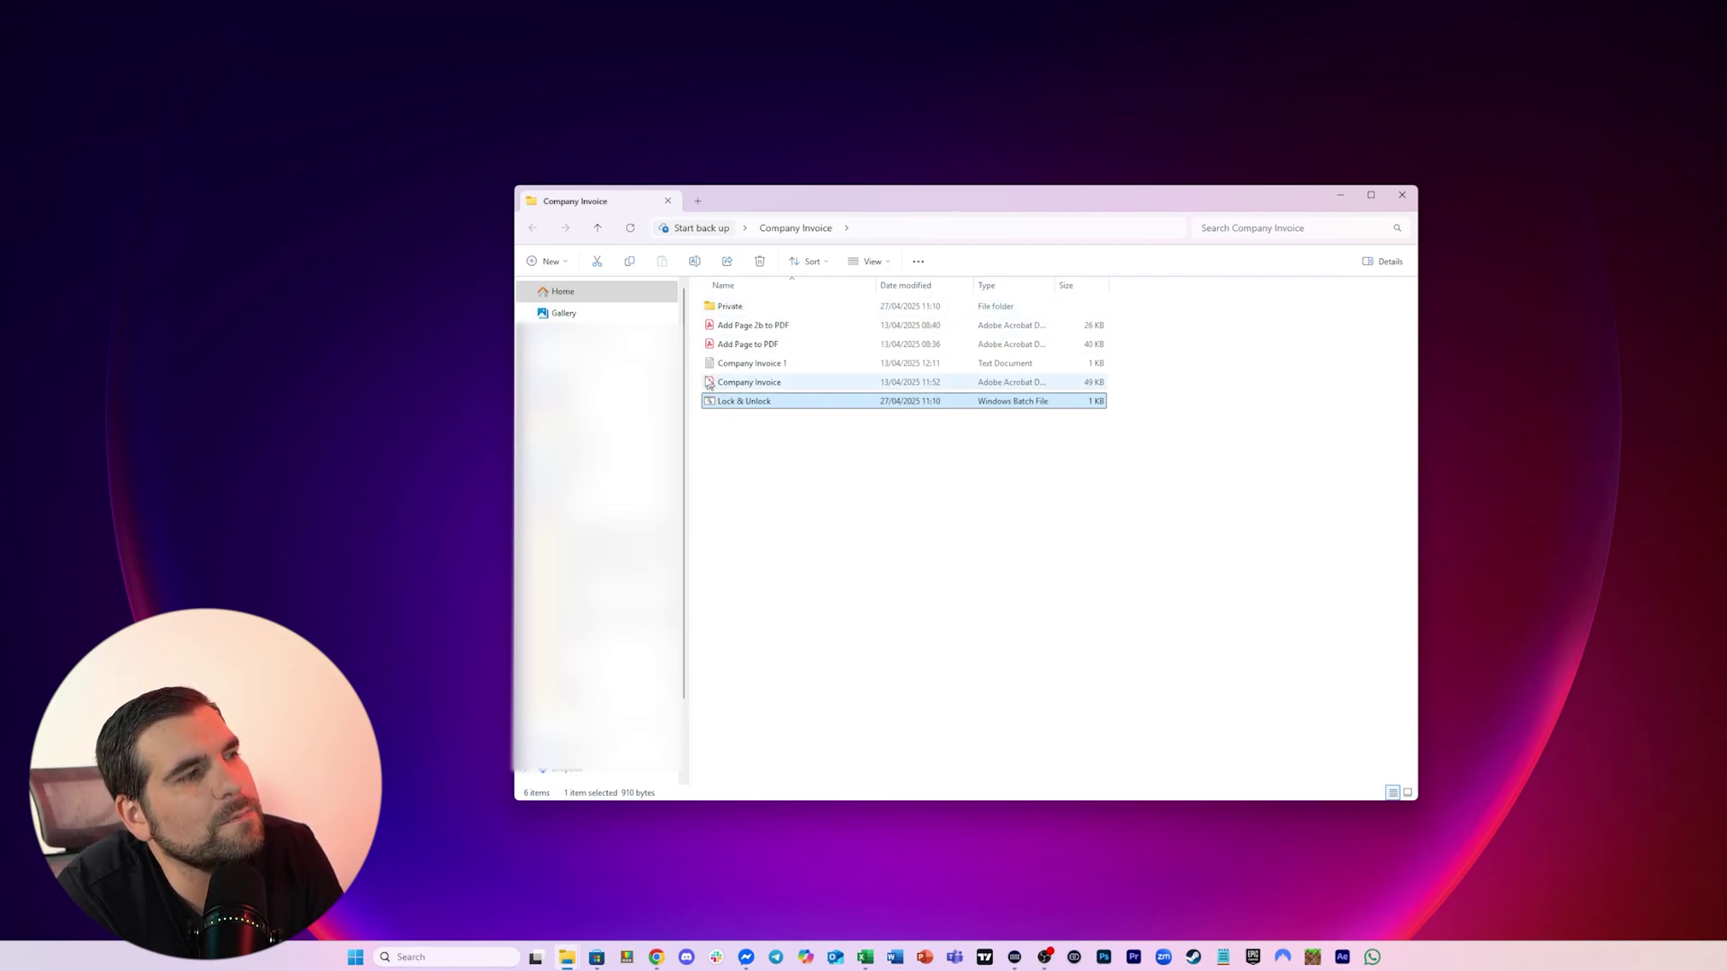
left_click(760, 325)
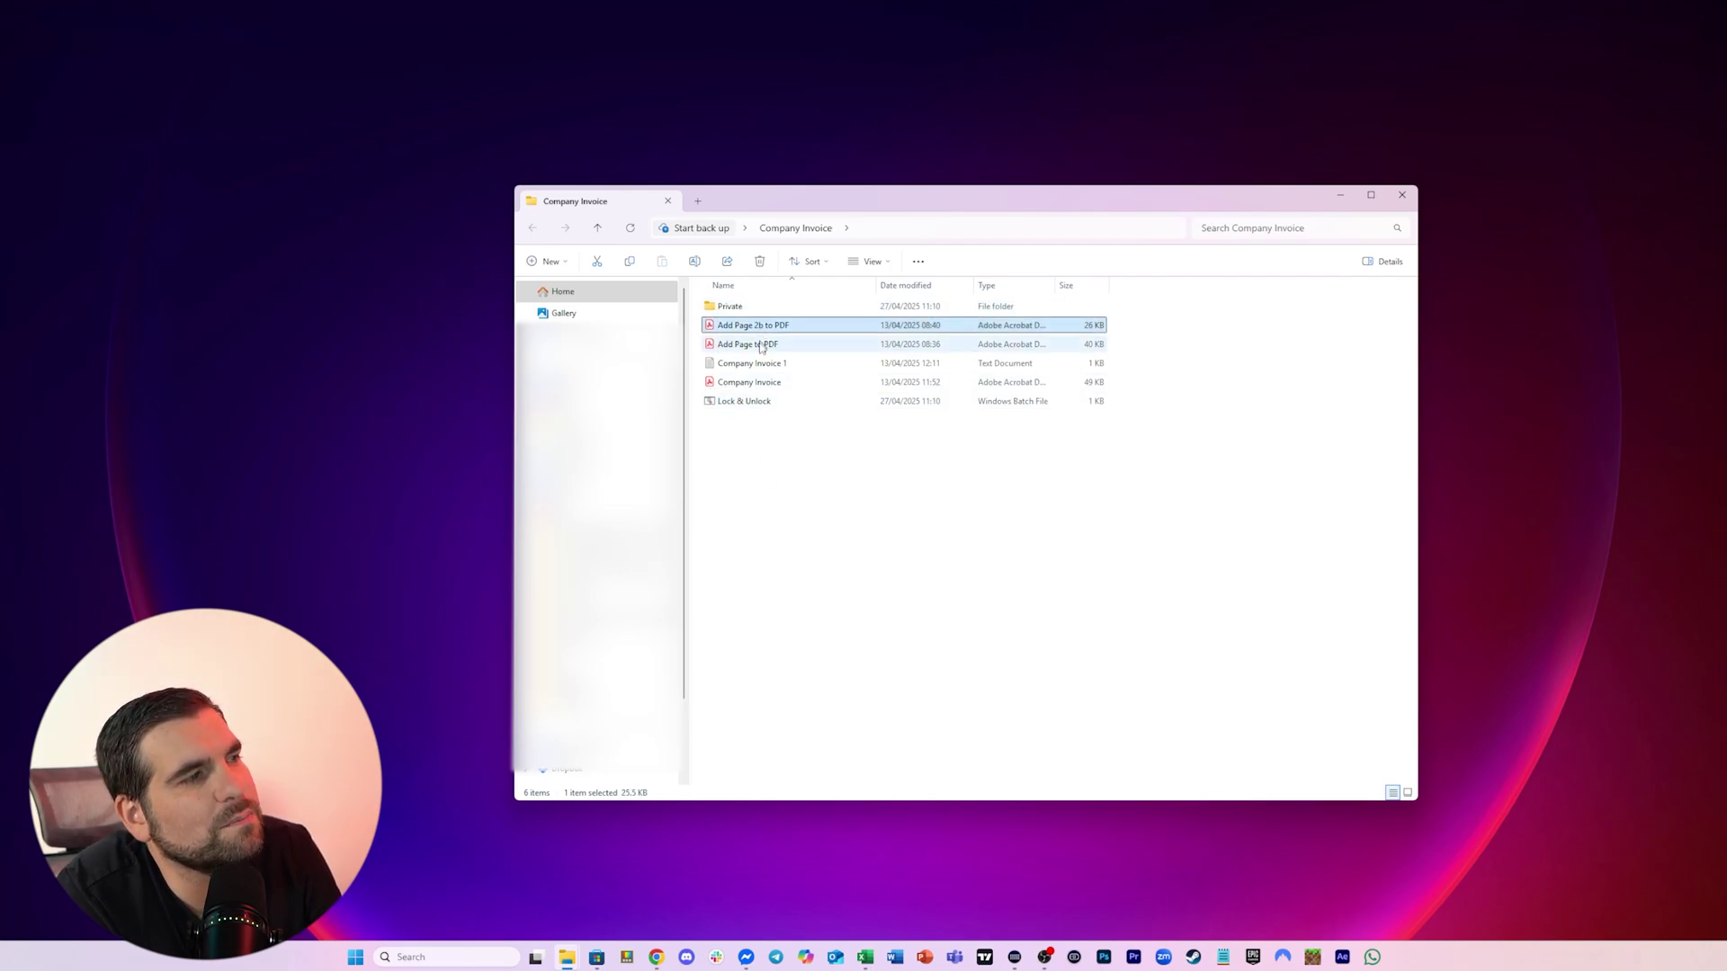
left_click(760, 385, "shift")
left_click_drag(760, 387, 758, 311)
left_click(733, 330)
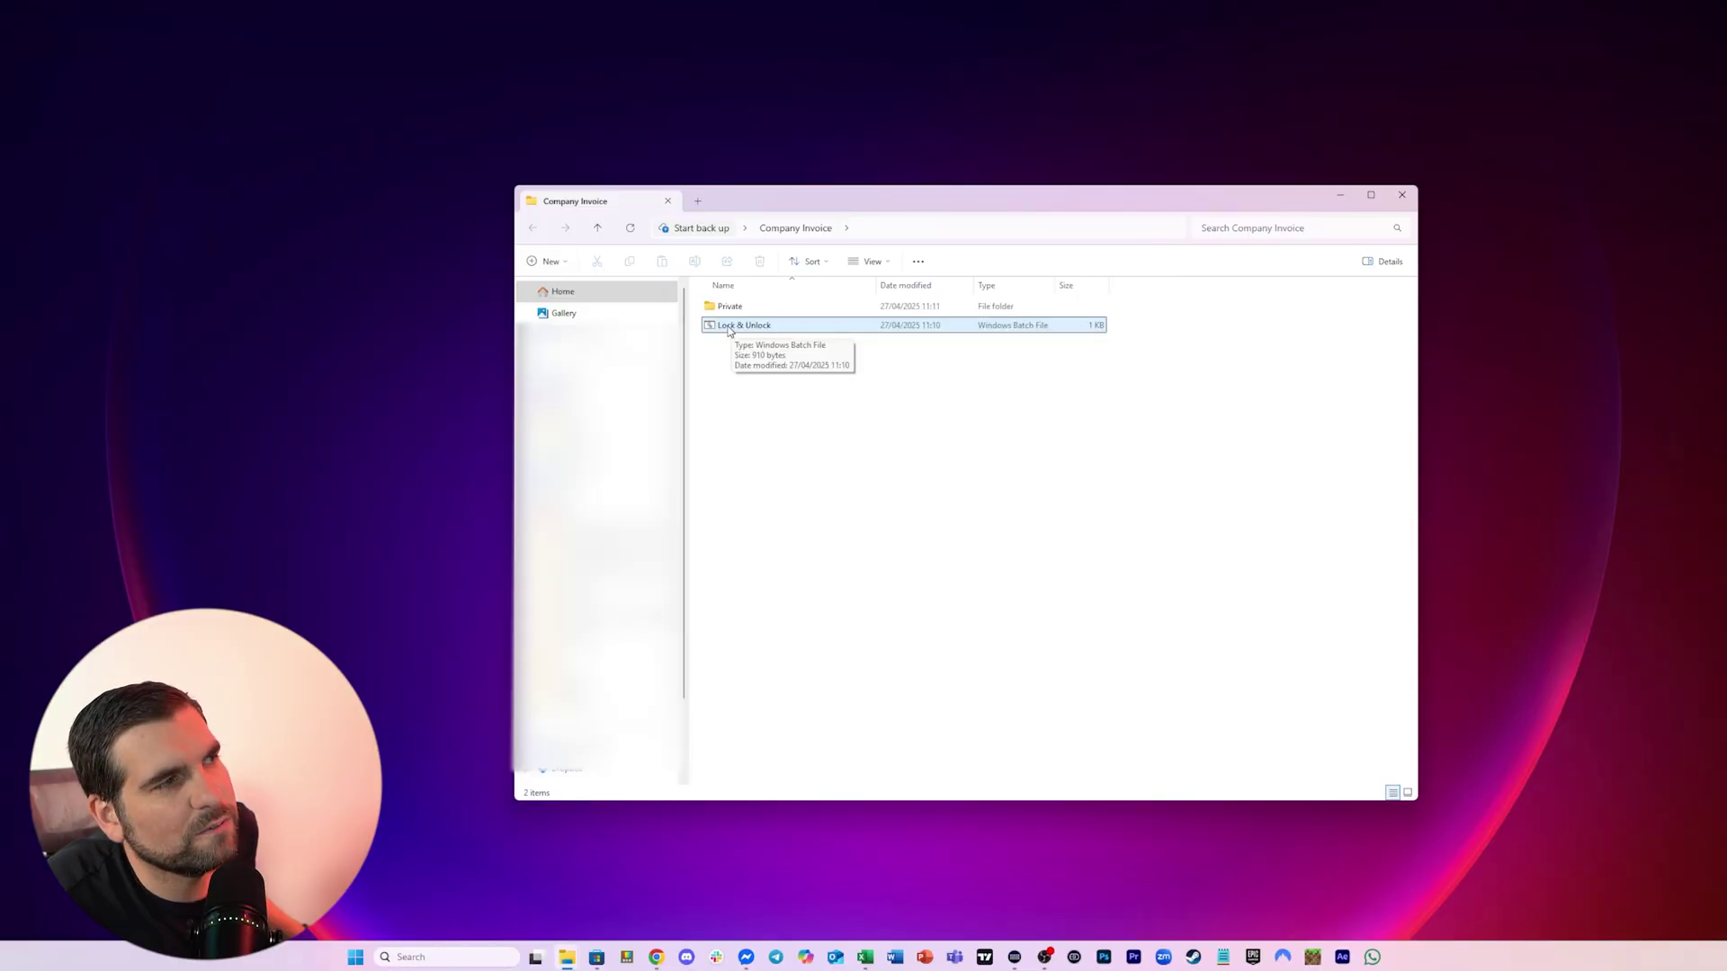
Run Lock & Unlock.bat and answer 'y' to lock and hide the Private folder
double_click(730, 327)
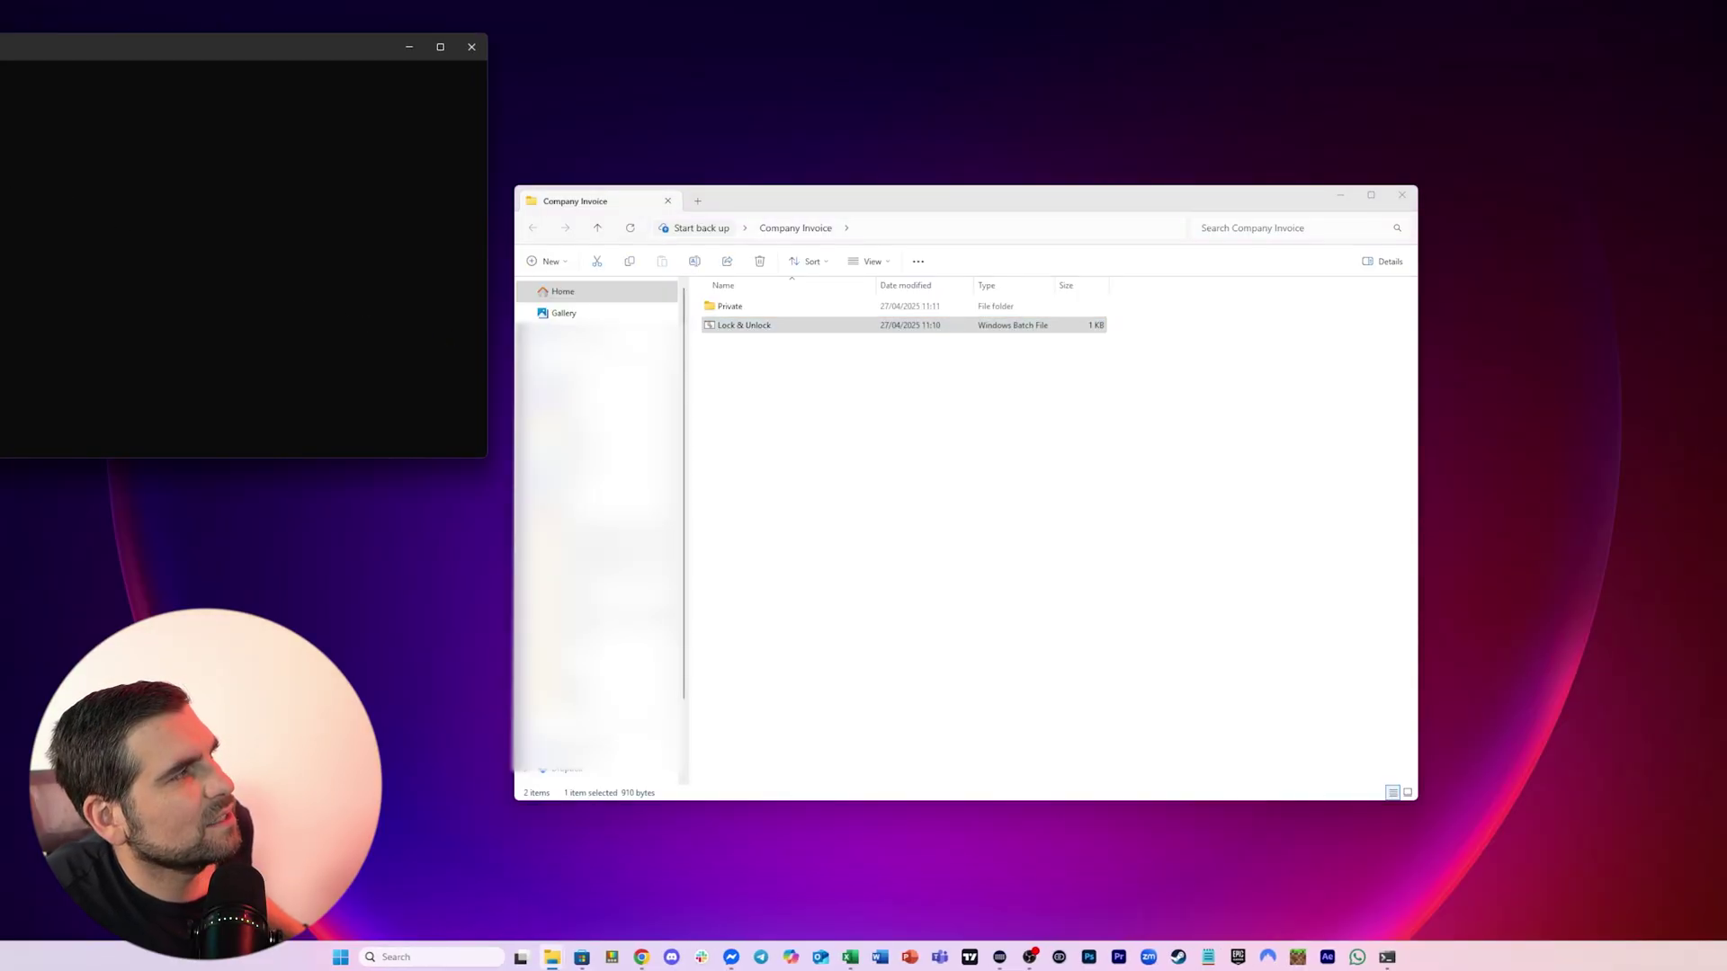
left_click_drag(14, 47, 821, 215)
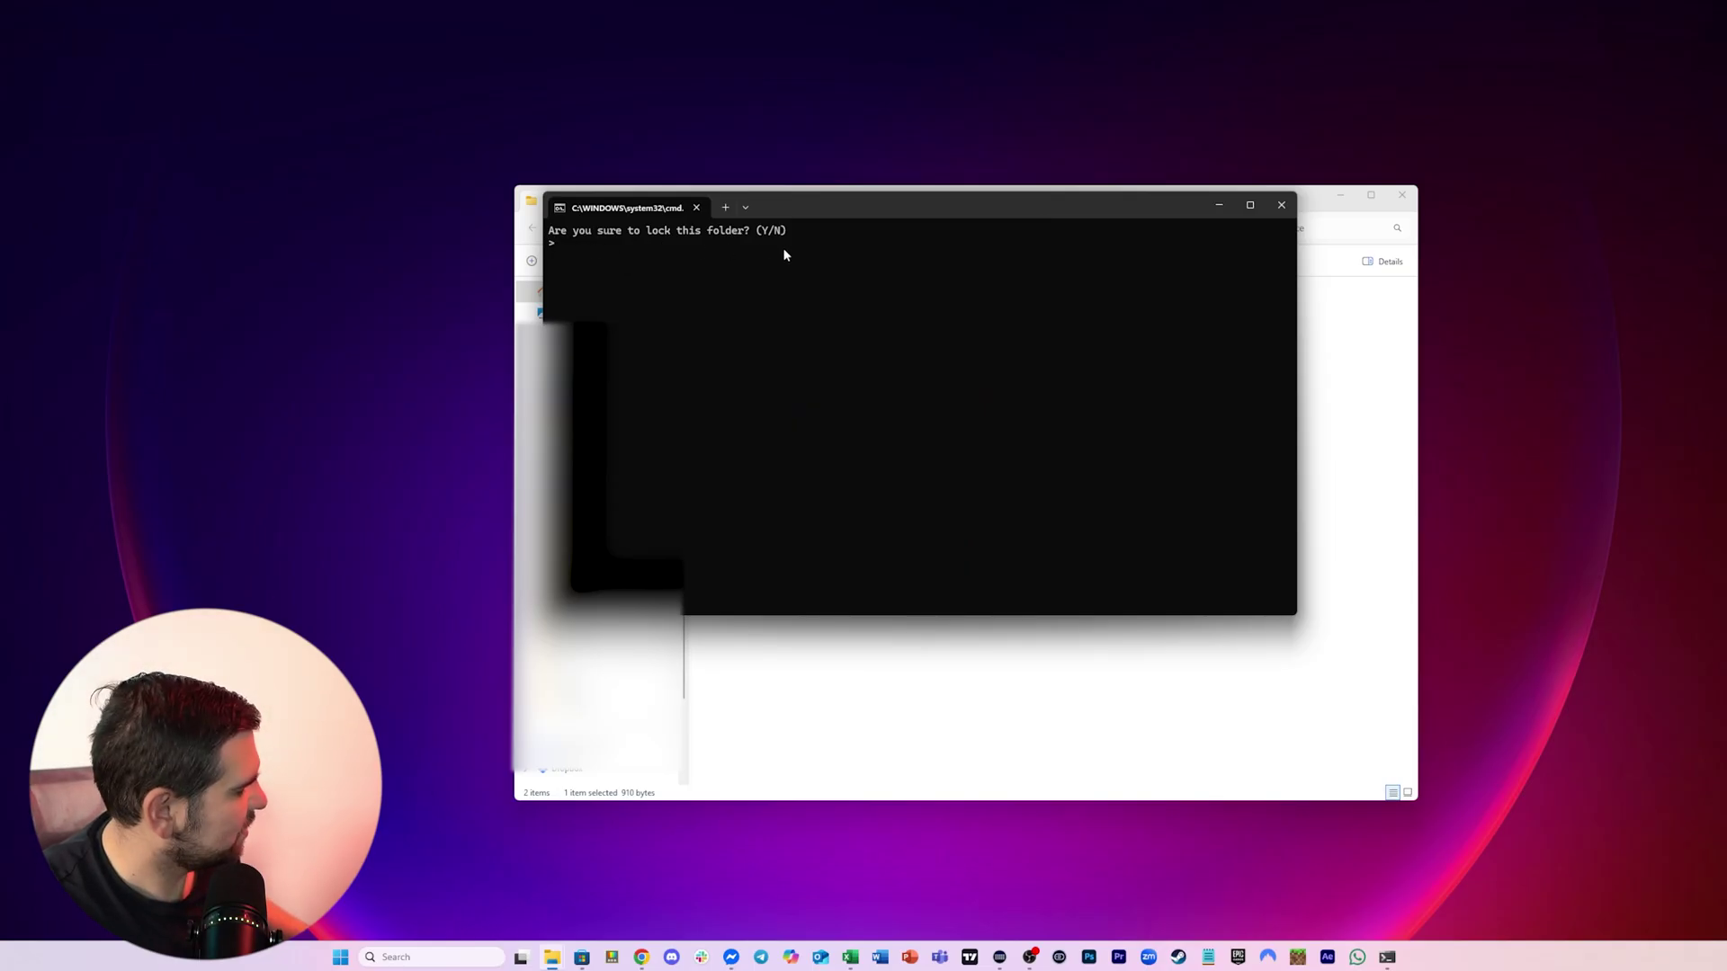
type("y")
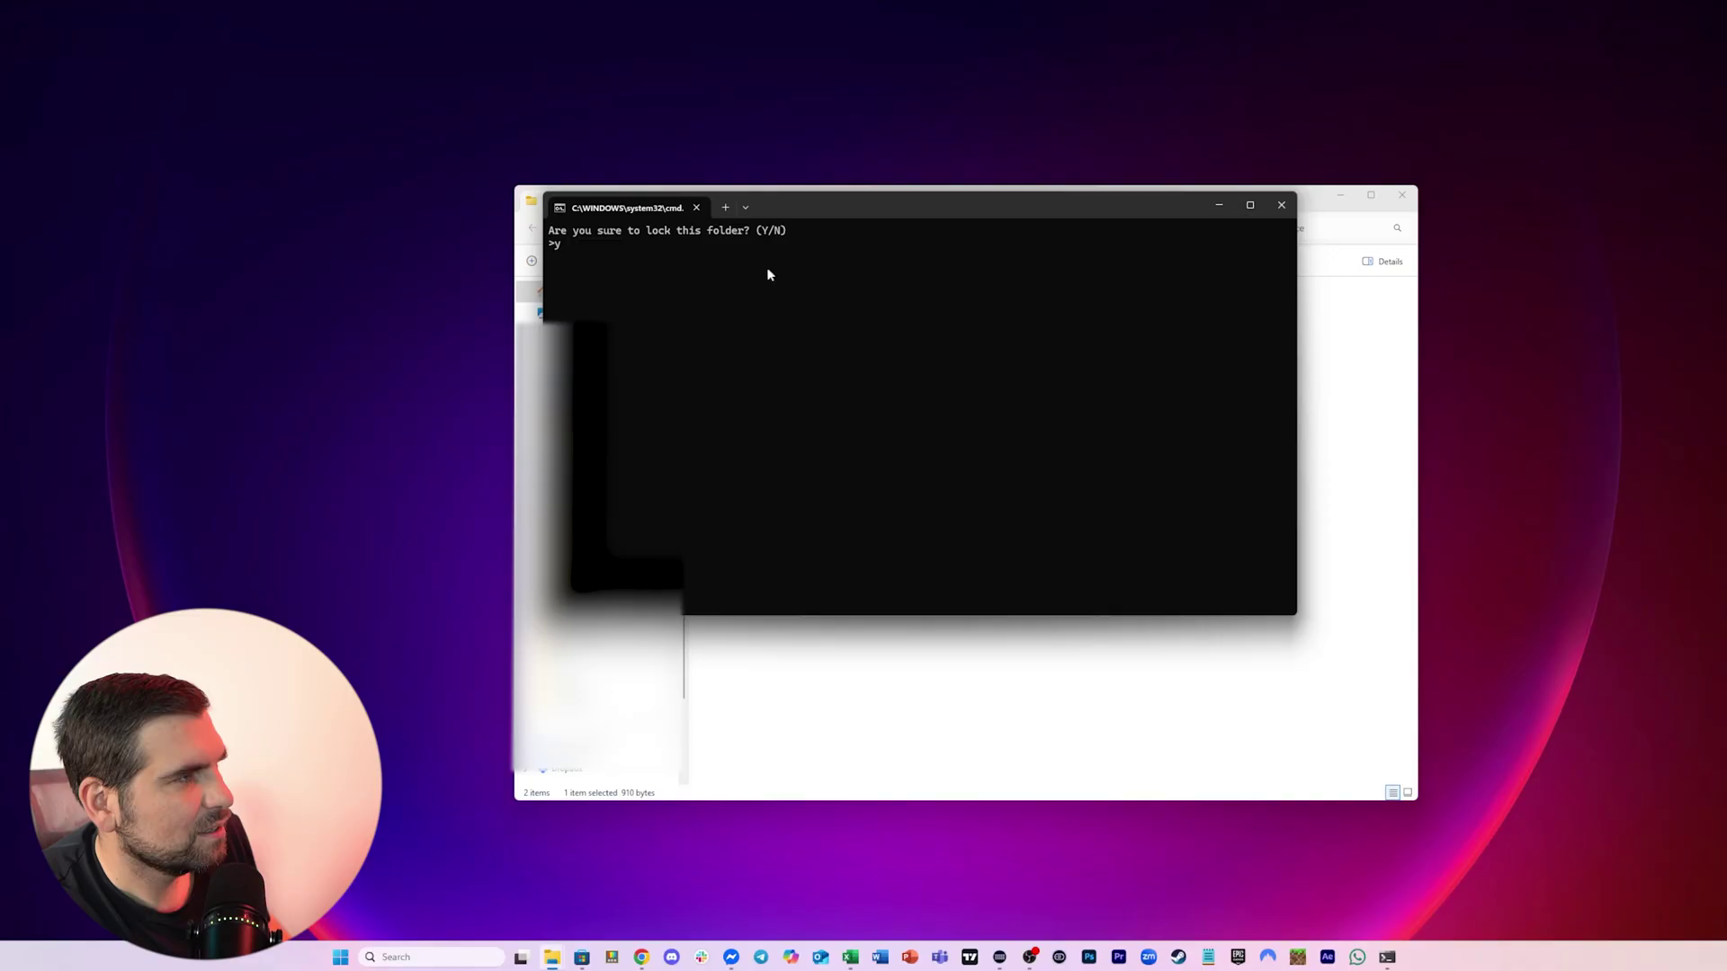
key("Return")
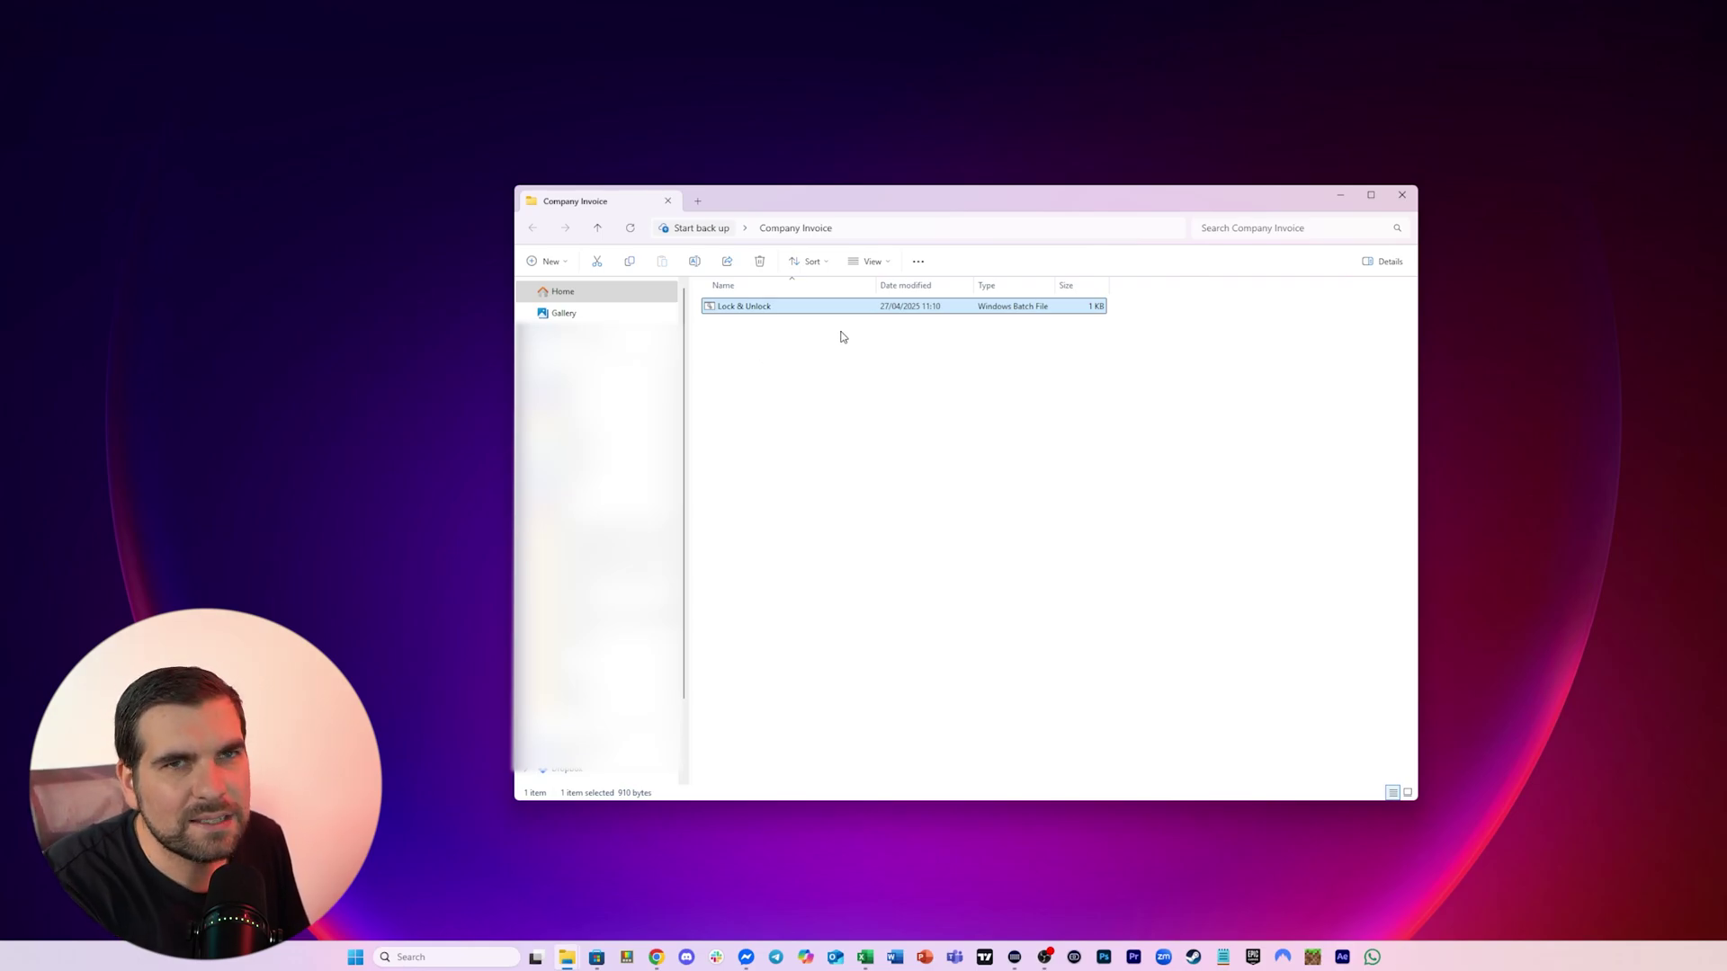
Run Lock & Unlock.bat with the unlock password, then check Private and return to Company Invoice
double_click(733, 307)
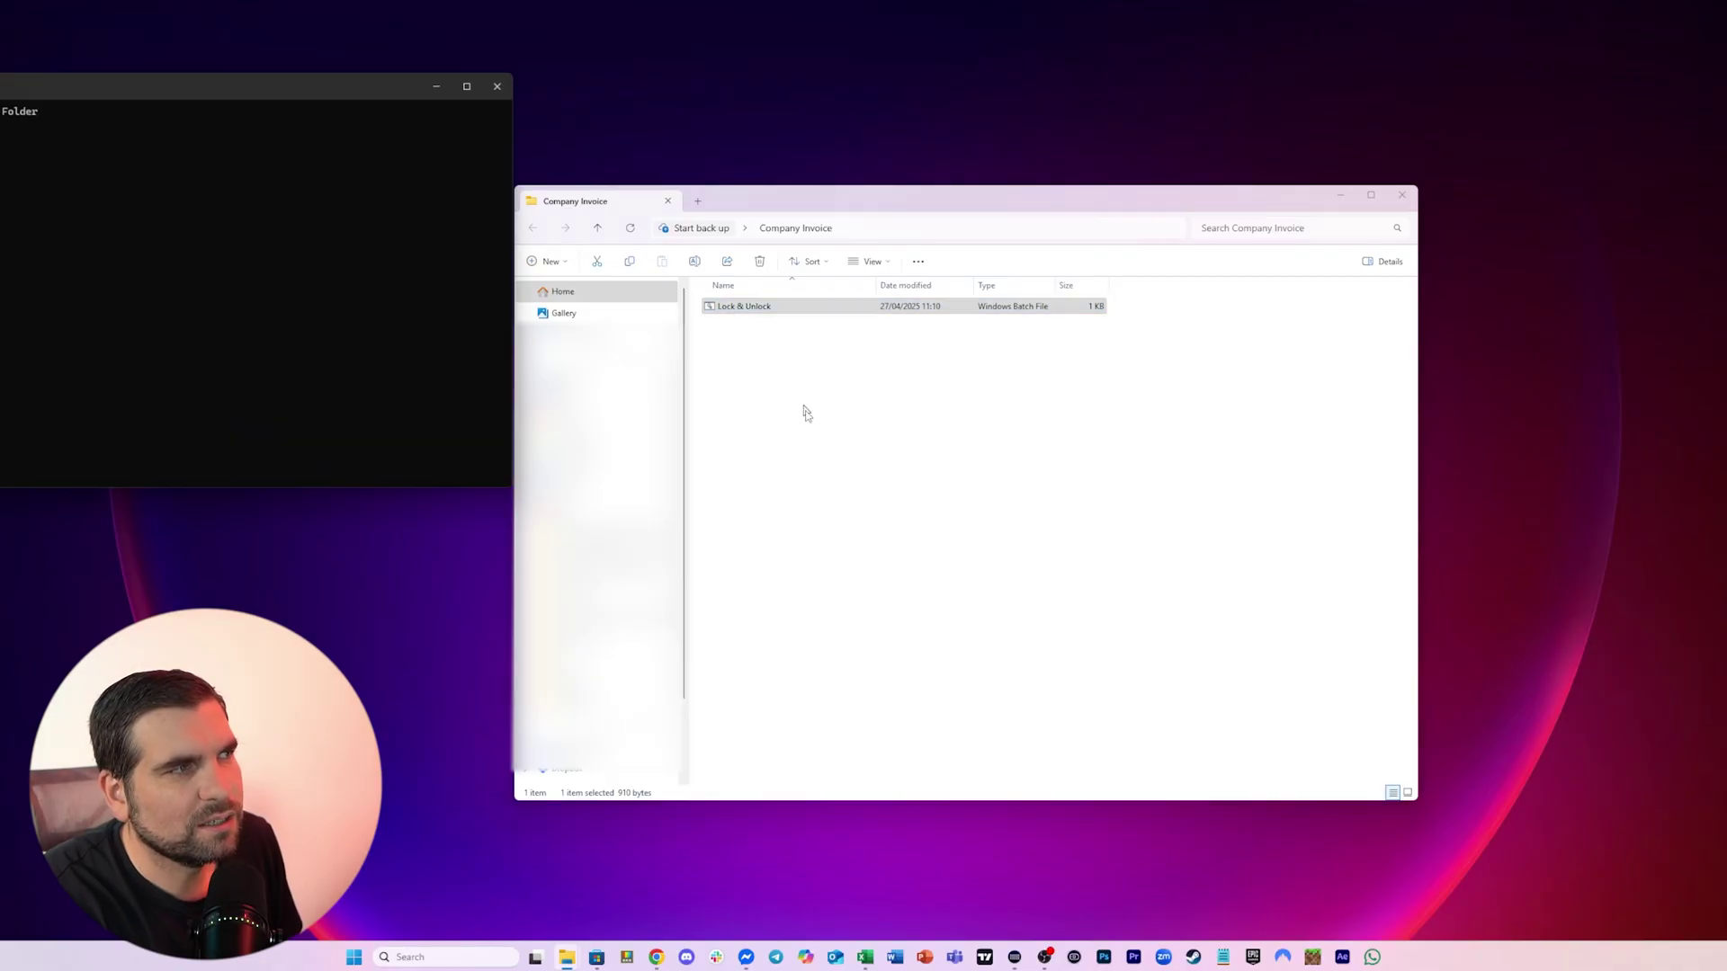
left_click_drag(321, 86, 1130, 279)
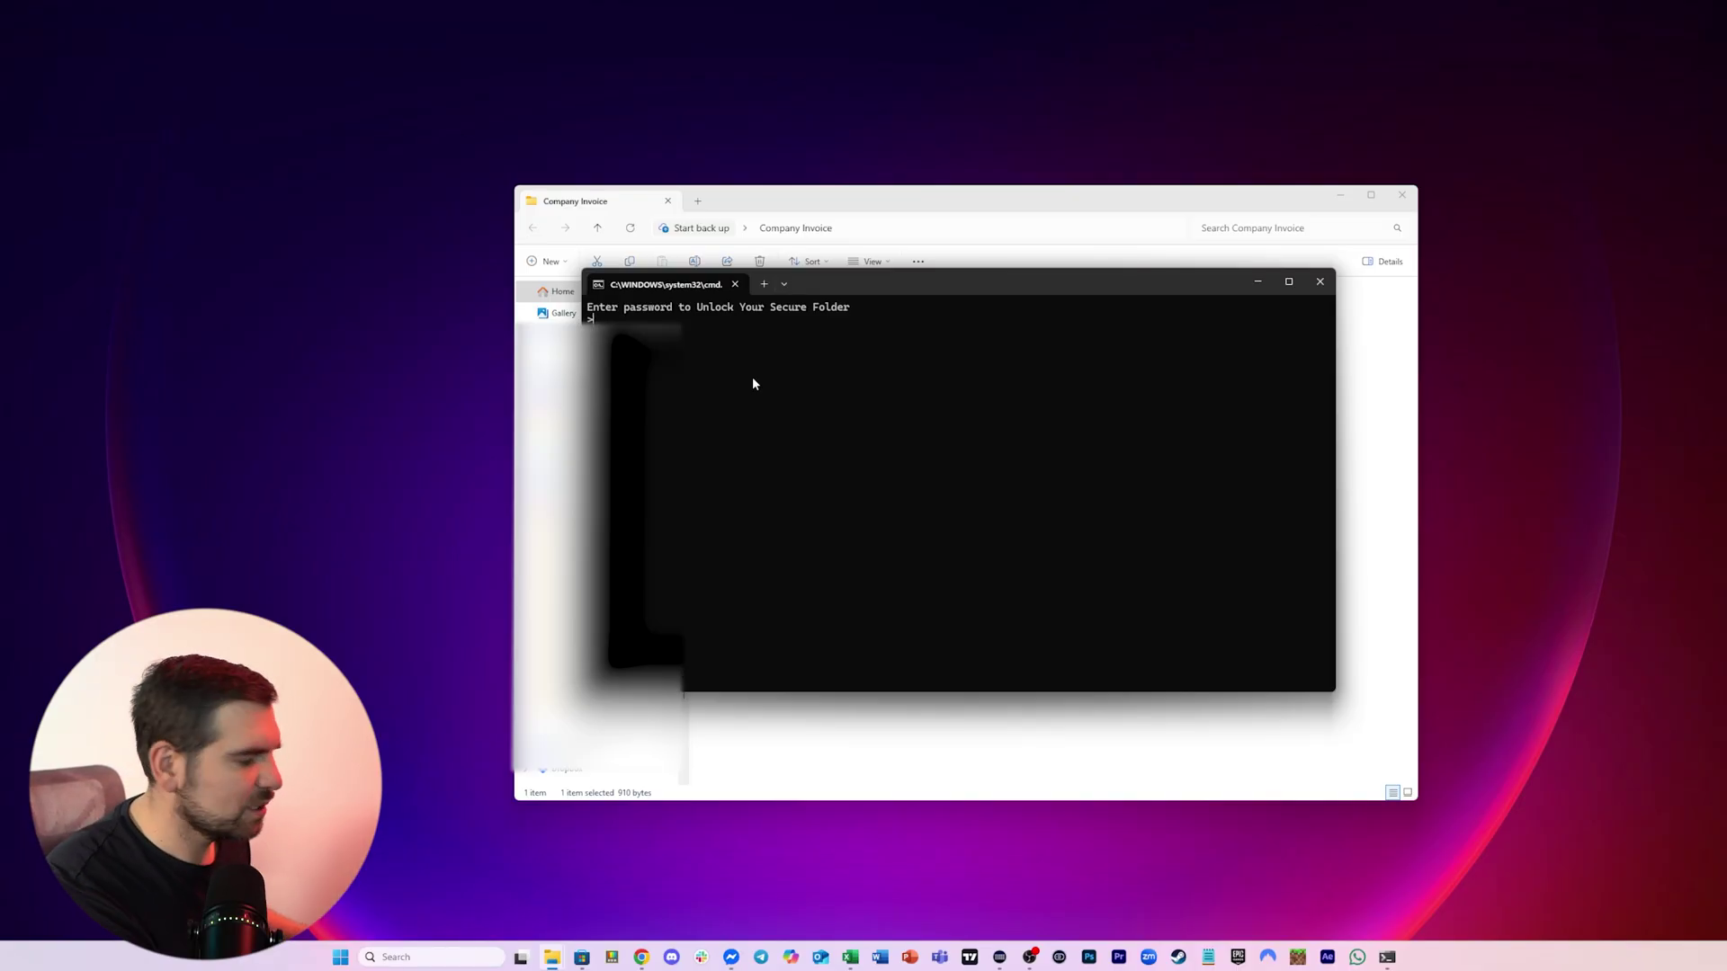
type("PASSWORD")
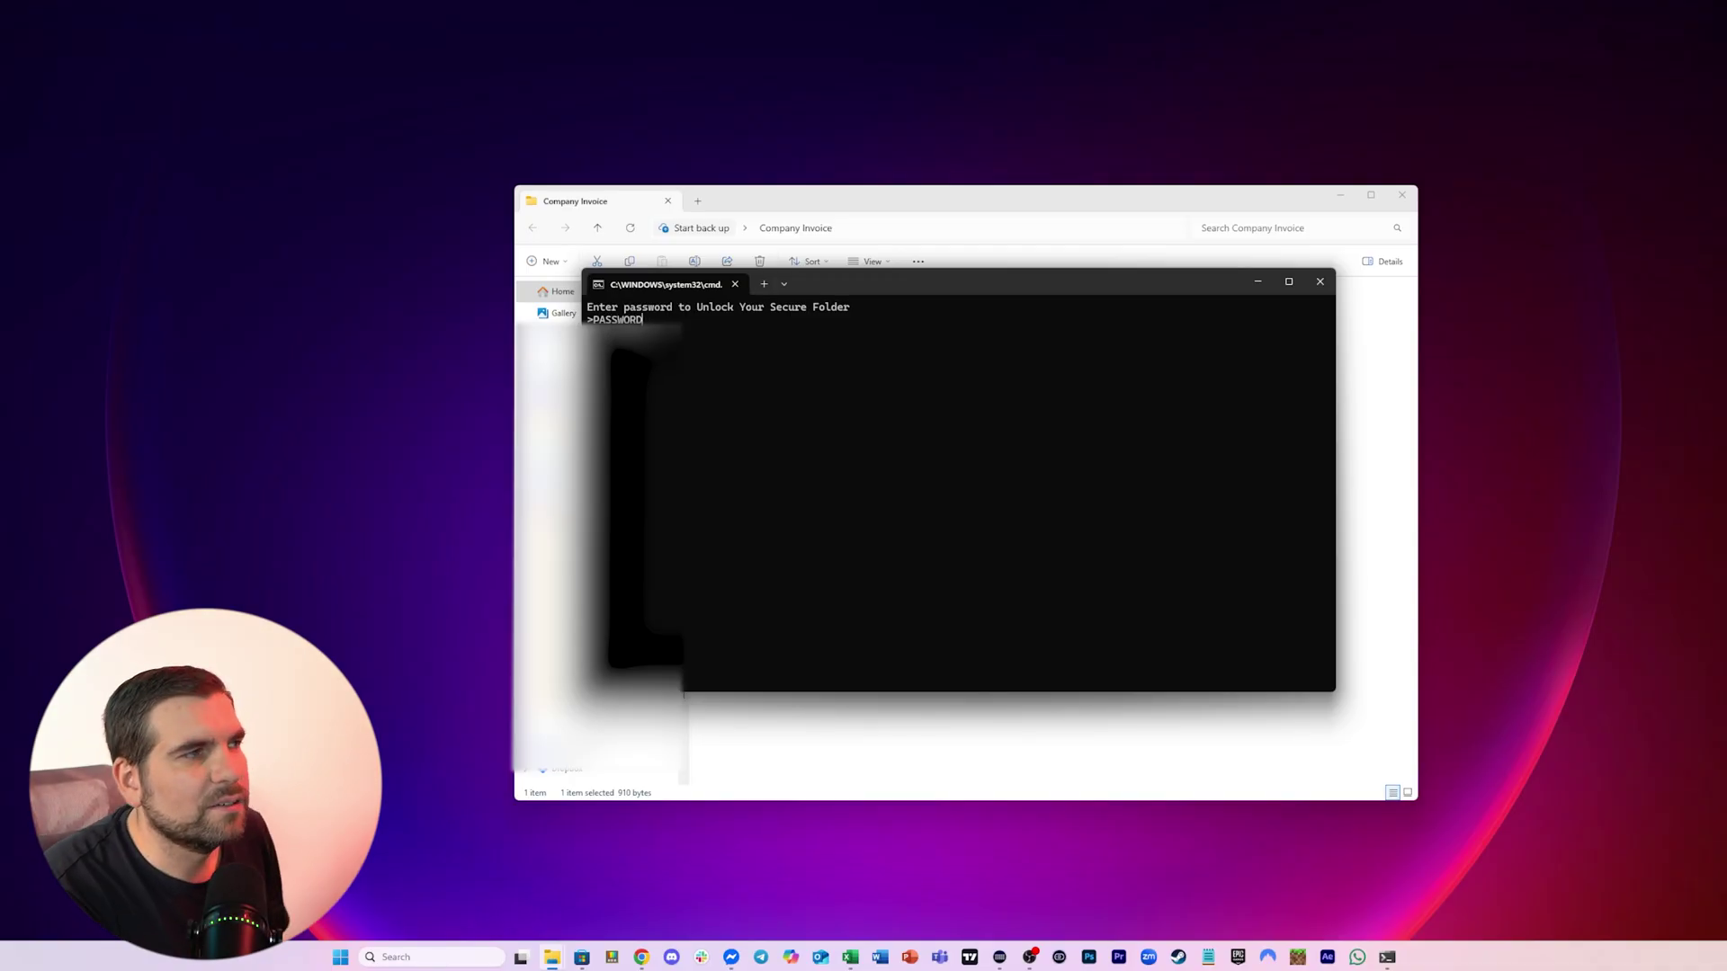
key("Return")
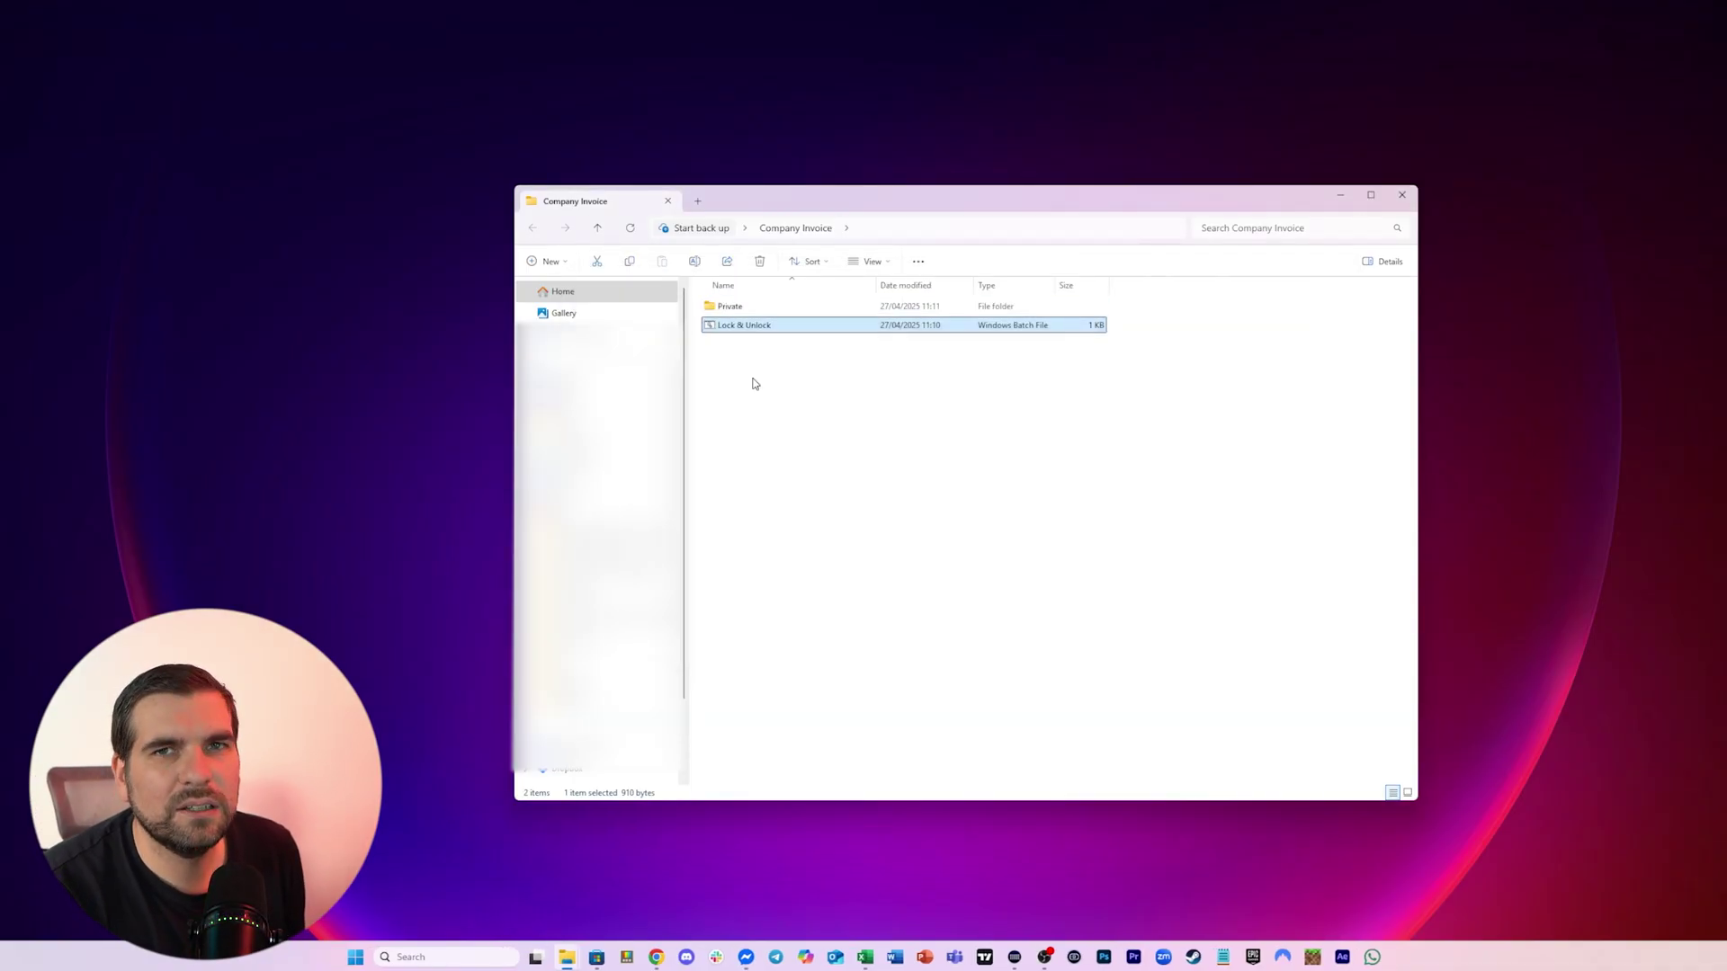
double_click(724, 307)
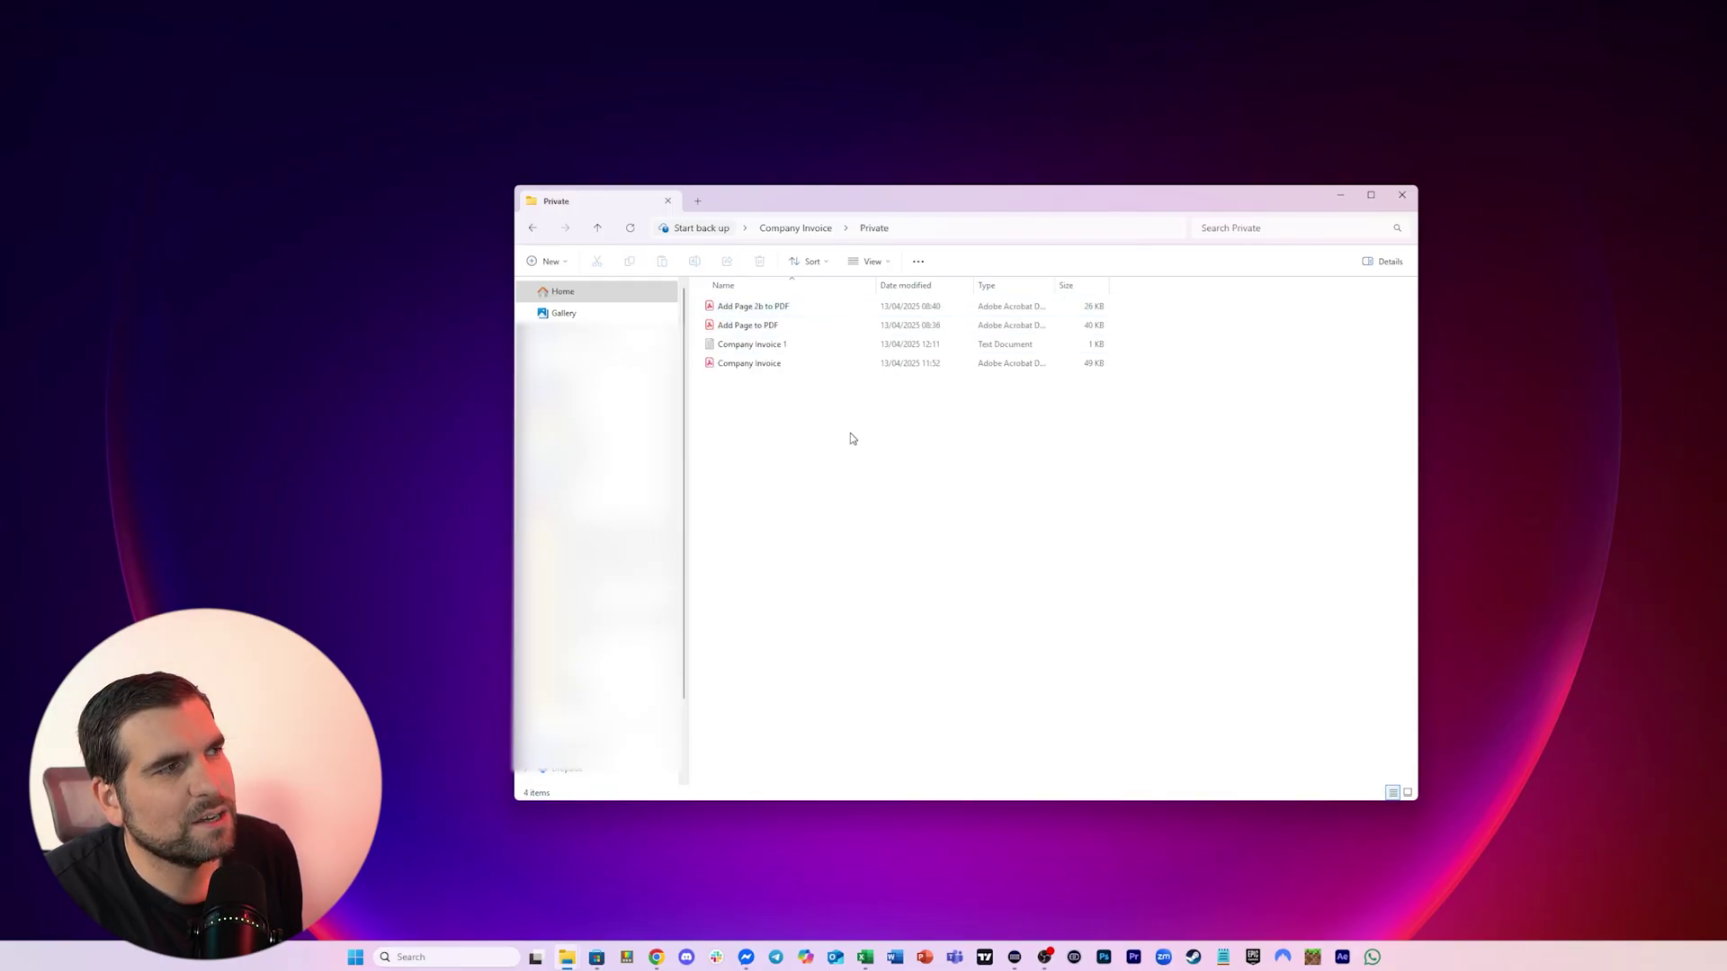
left_click(826, 230)
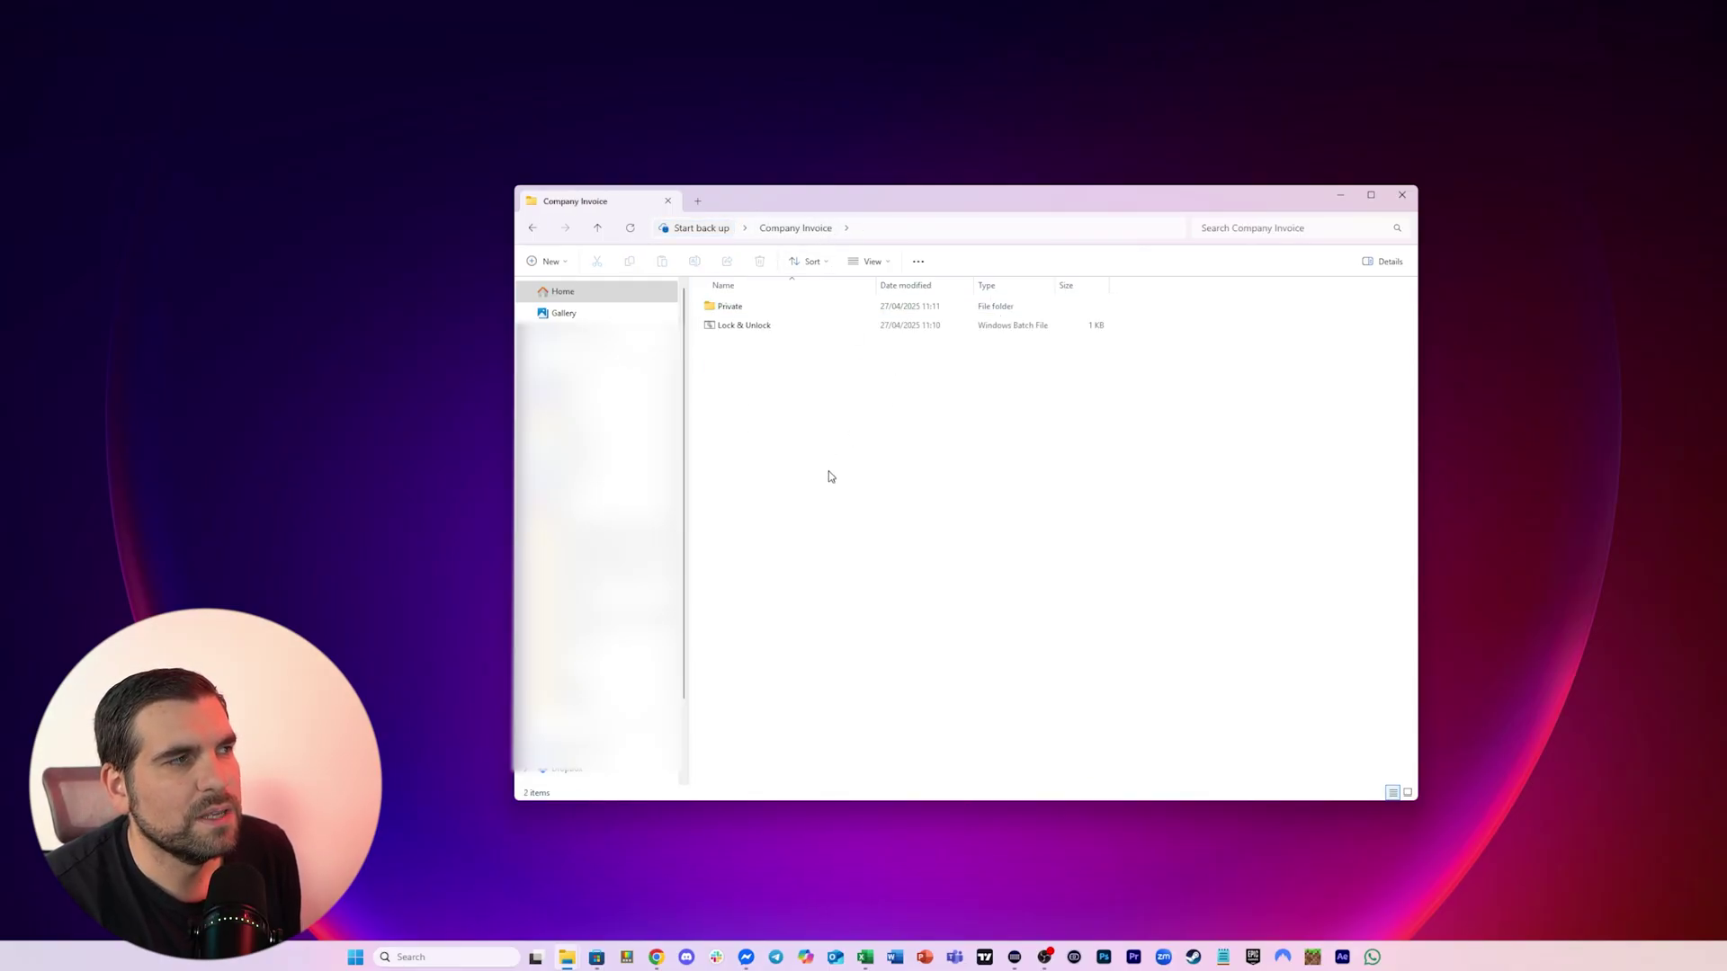